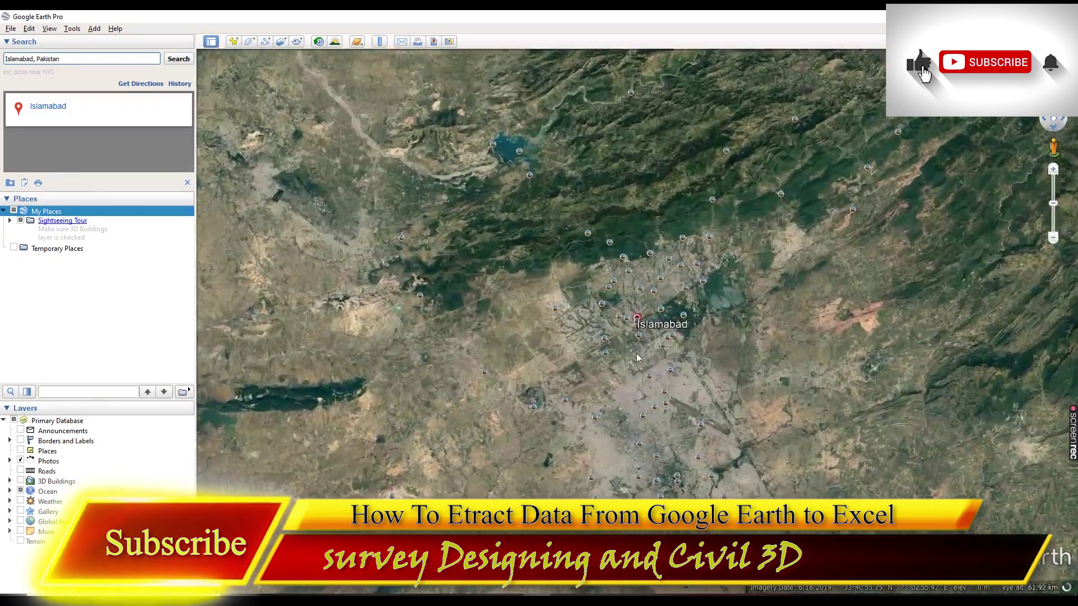
Zoom in on Islamabad and pan to the farm fields and curving railway on its outskirts
{"action": "scroll", "coordinate": [627, 317], "scroll_direction": "down", "scroll_amount": 5}
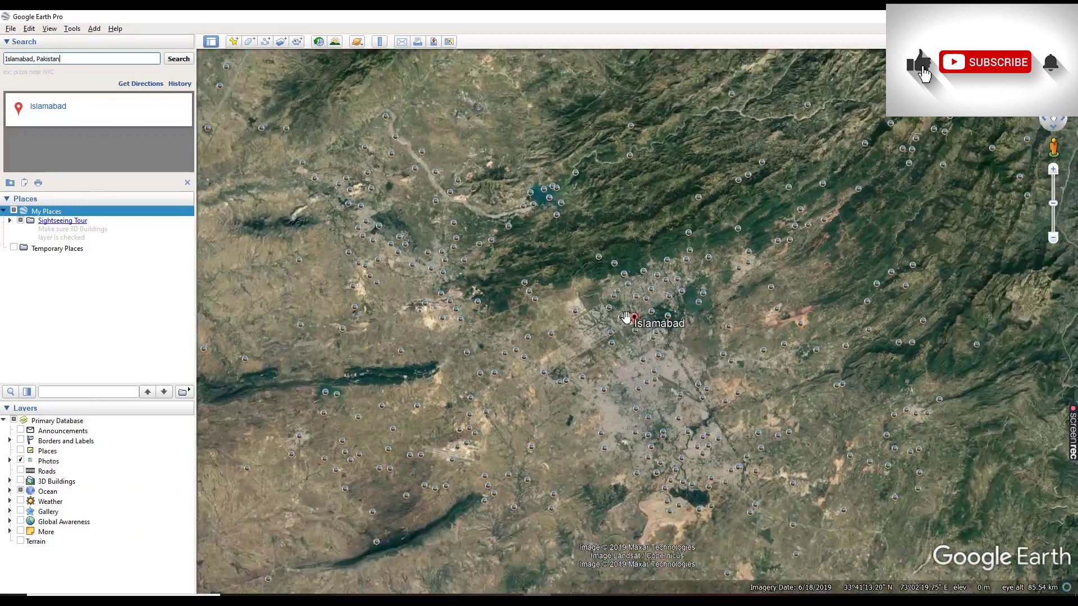
{"action": "scroll", "coordinate": [636, 376], "scroll_direction": "up", "scroll_amount": 5}
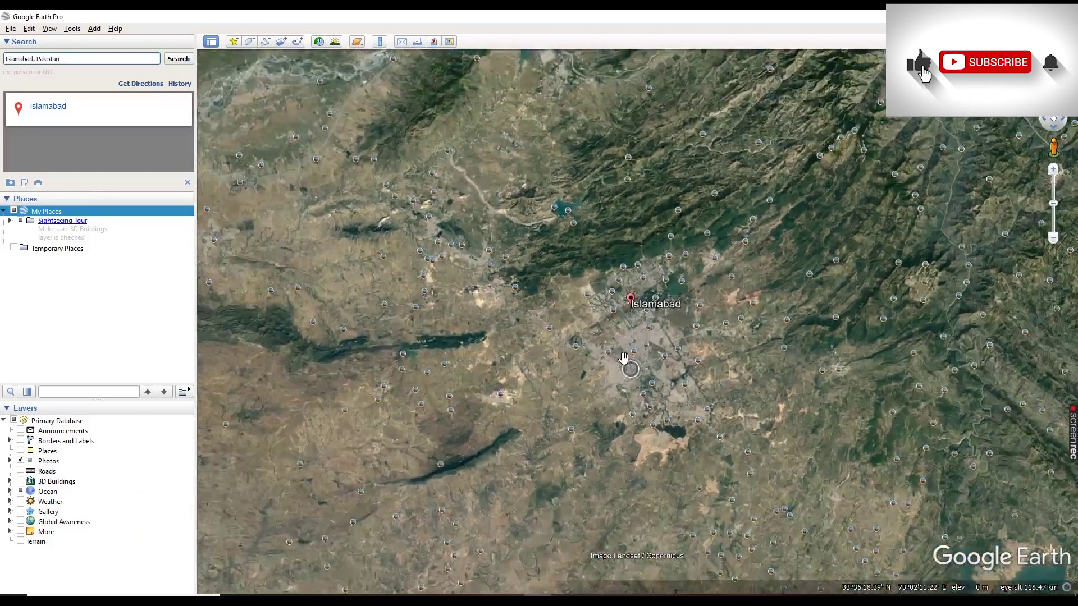
{"action": "scroll", "coordinate": [545, 268], "scroll_direction": "up", "scroll_amount": 4}
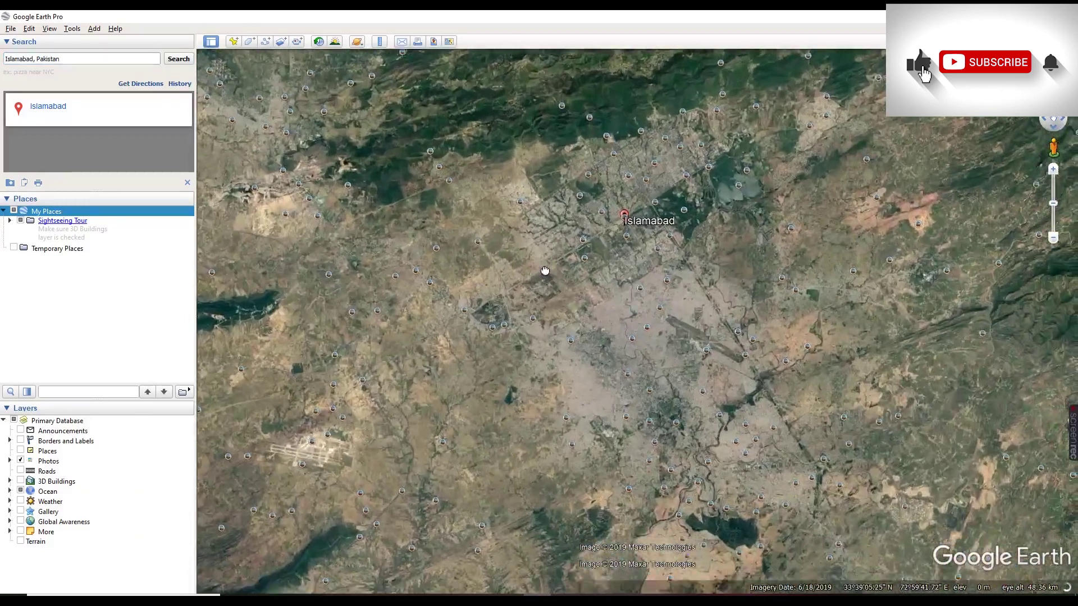
{"action": "scroll", "coordinate": [545, 267], "scroll_direction": "up", "scroll_amount": 4}
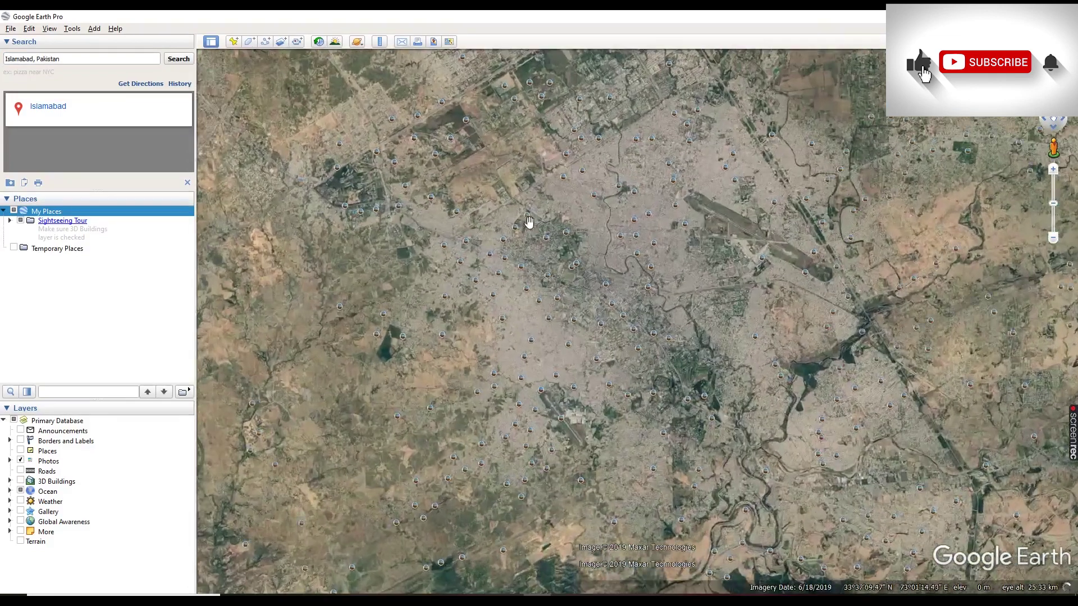
{"action": "scroll", "coordinate": [648, 210], "scroll_direction": "up", "scroll_amount": 3}
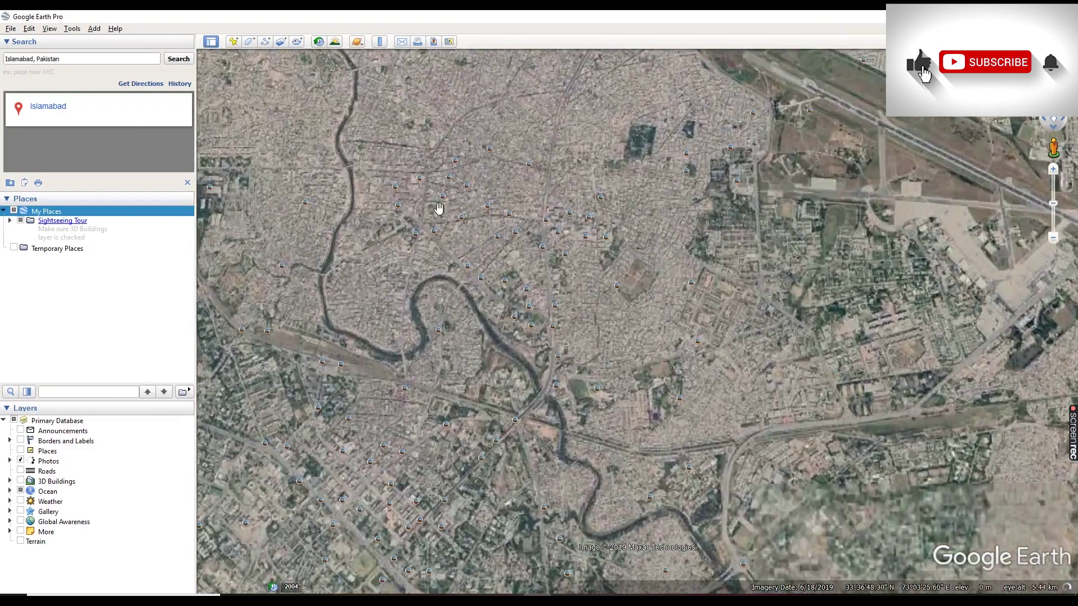
{"action": "left_click_drag", "start_coordinate": [437, 210], "coordinate": [471, 217]}
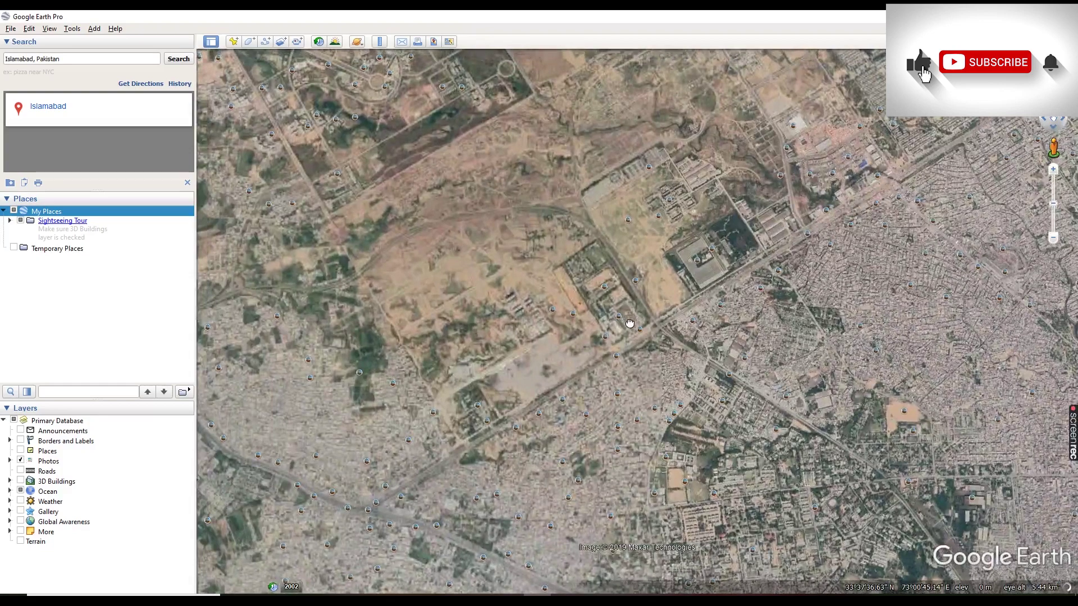
{"action": "left_click_drag", "start_coordinate": [627, 317], "coordinate": [628, 350]}
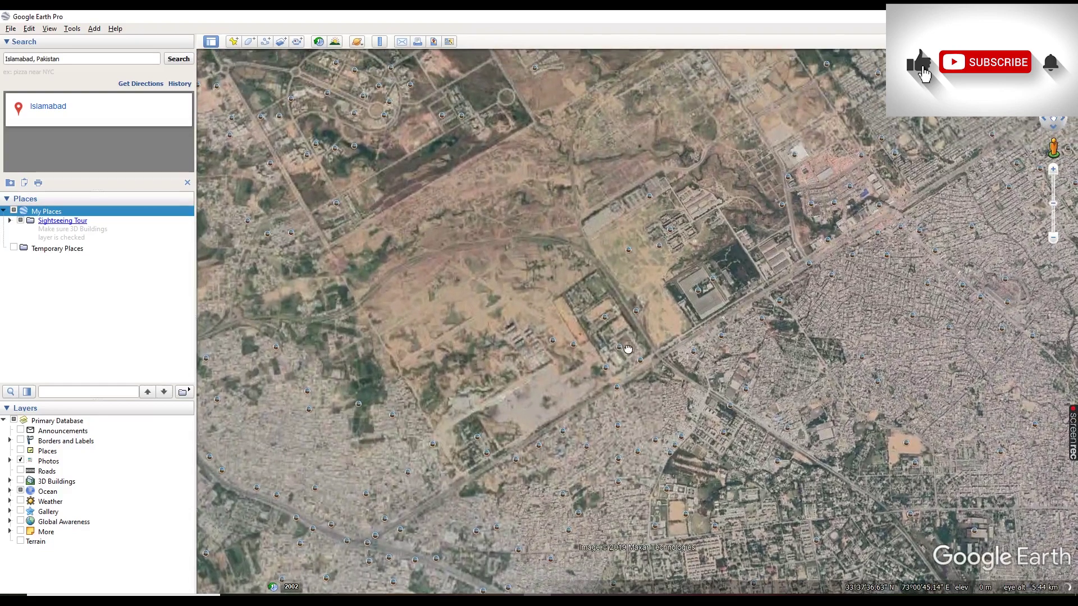
{"action": "scroll", "coordinate": [568, 335], "scroll_direction": "up", "scroll_amount": 5}
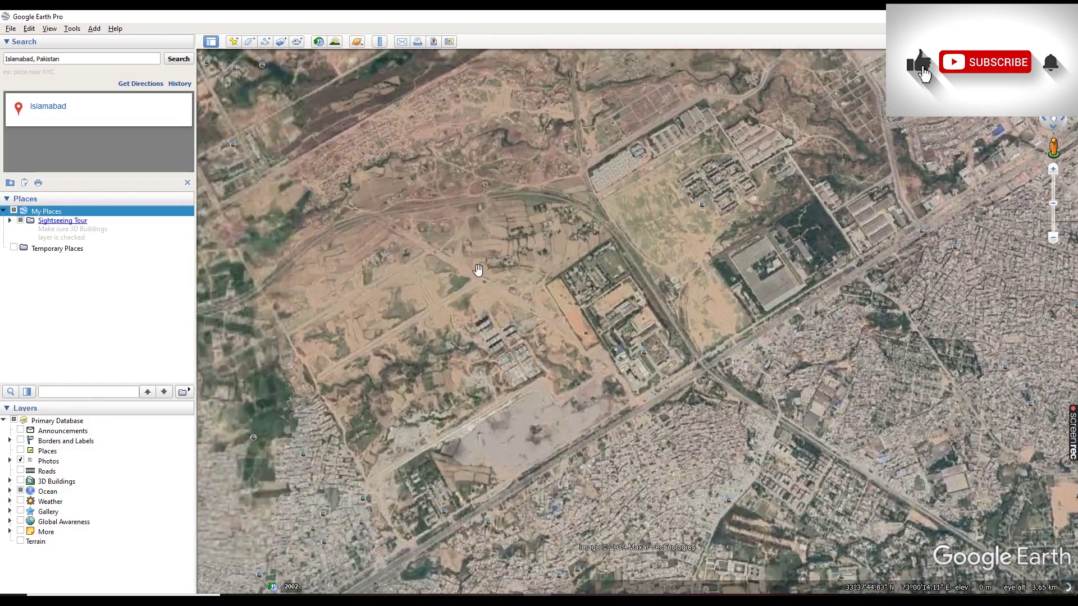
{"action": "scroll", "coordinate": [529, 290], "scroll_direction": "up", "scroll_amount": 2}
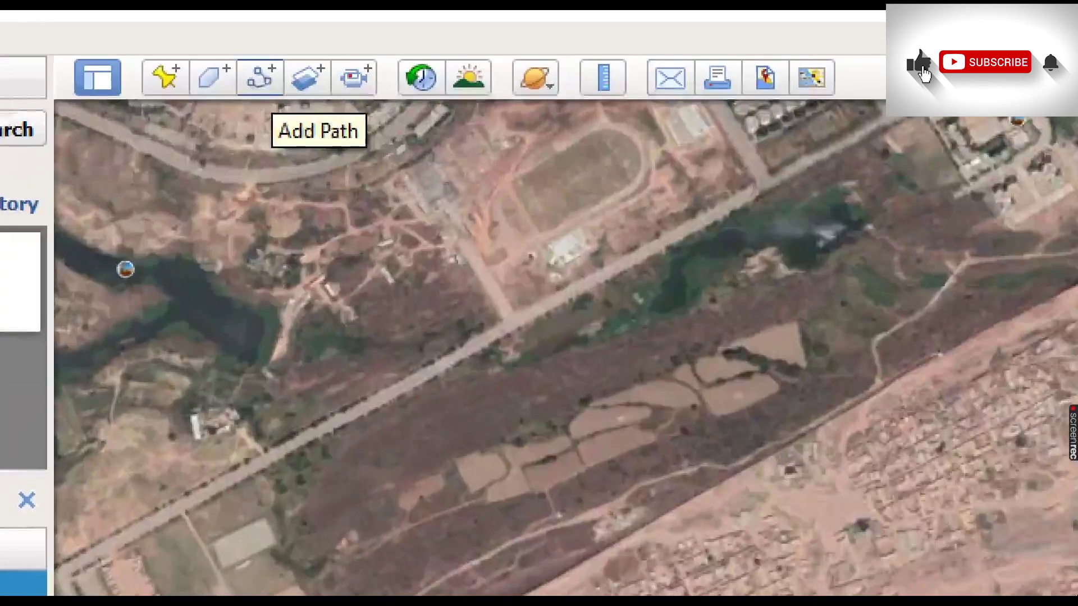
Create a new path and name it 'New Location'
{"action": "left_click", "coordinate": [267, 45]}
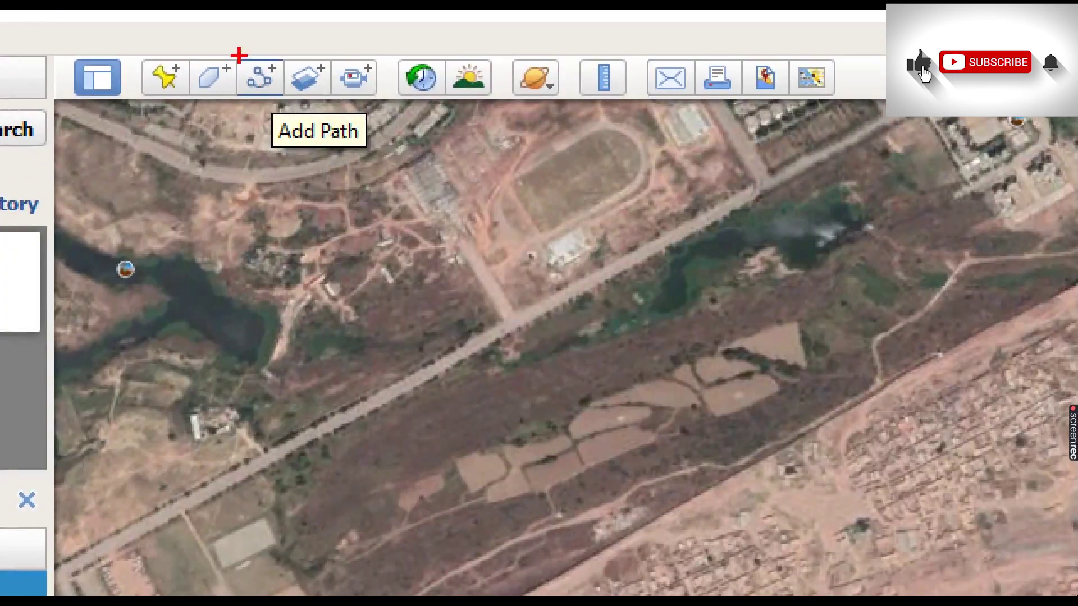
{"action": "mouse_move", "coordinate": [233, 59]}
{"action": "left_mouse_down"}
{"action": "mouse_move", "coordinate": [286, 56]}
{"action": "mouse_move", "coordinate": [303, 73]}
{"action": "left_mouse_up"}
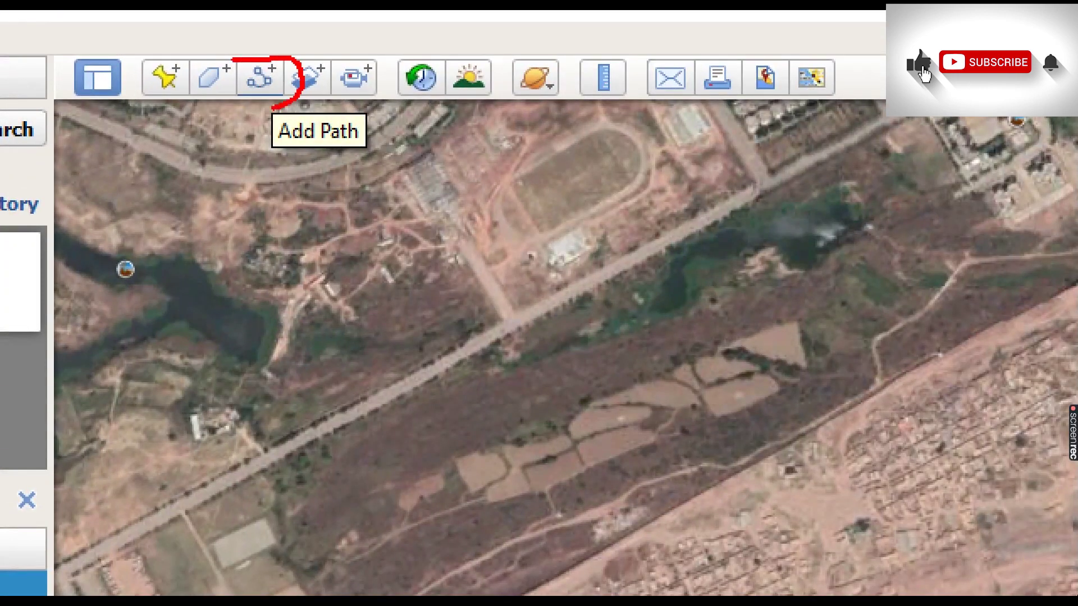
{"action": "mouse_move", "coordinate": [237, 105]}
{"action": "left_mouse_down"}
{"action": "mouse_move", "coordinate": [216, 86]}
{"action": "mouse_move", "coordinate": [209, 55]}
{"action": "left_mouse_up"}
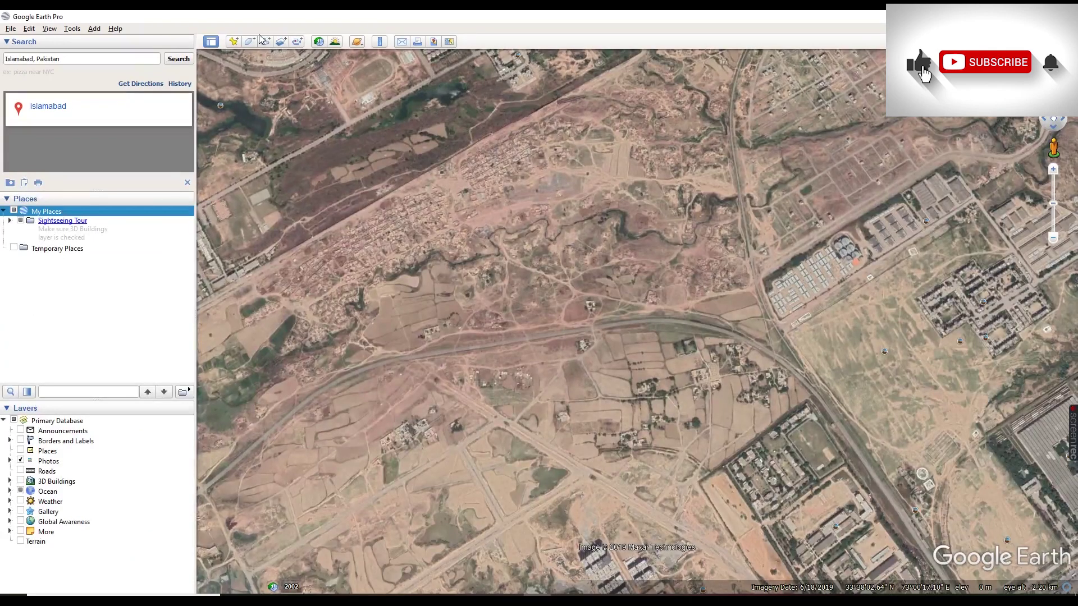
{"action": "left_click", "coordinate": [265, 42]}
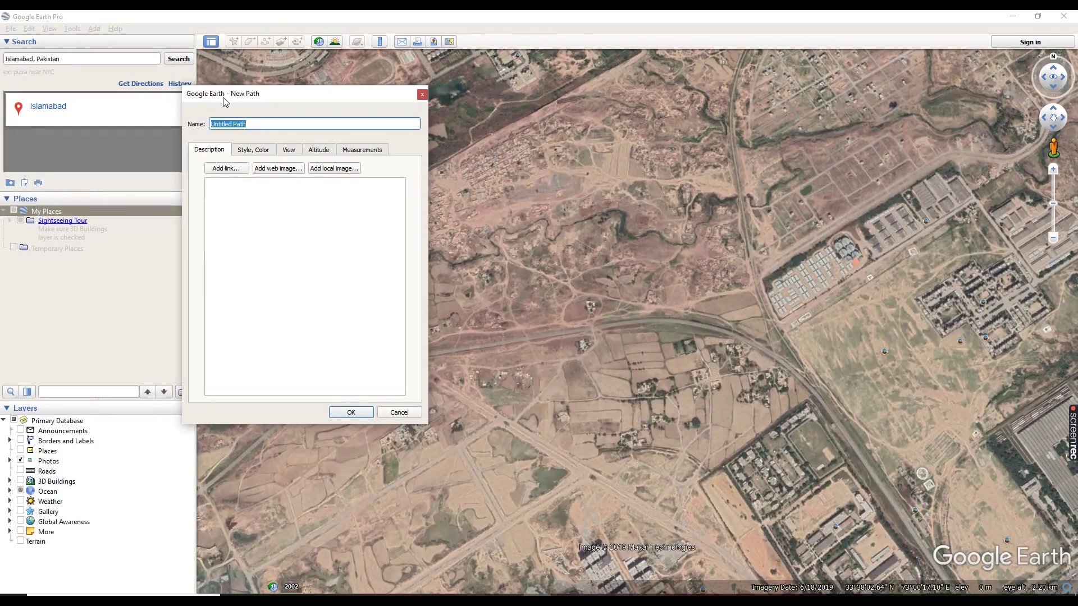
{"action": "type", "text": "New Location"}
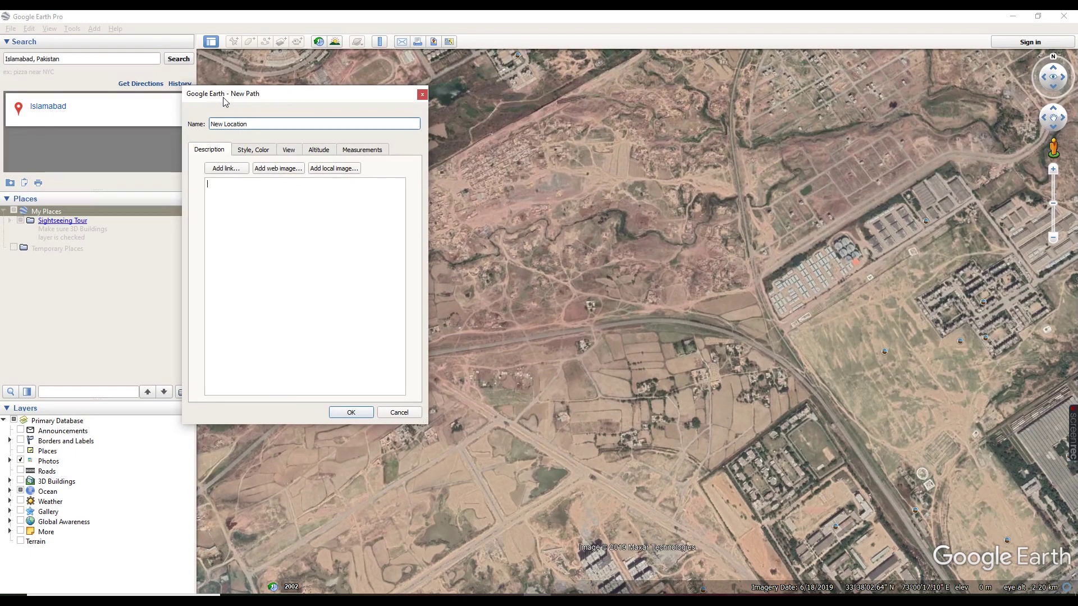
Set the path line colour to dark red (#aa0000) and raise its width above 1.0
{"action": "left_click", "coordinate": [251, 150]}
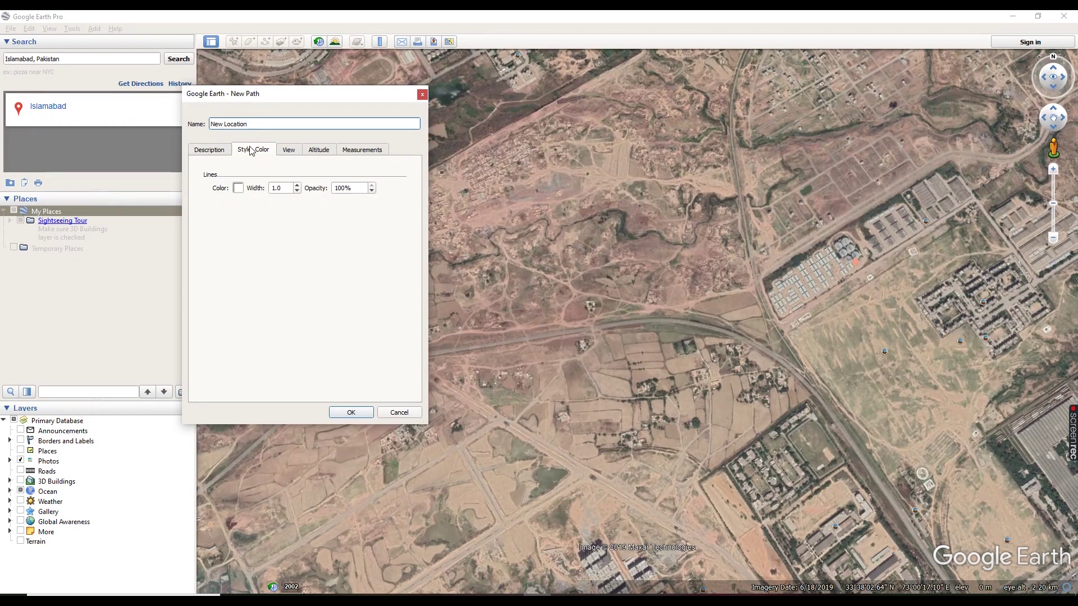
{"action": "left_click", "coordinate": [238, 188]}
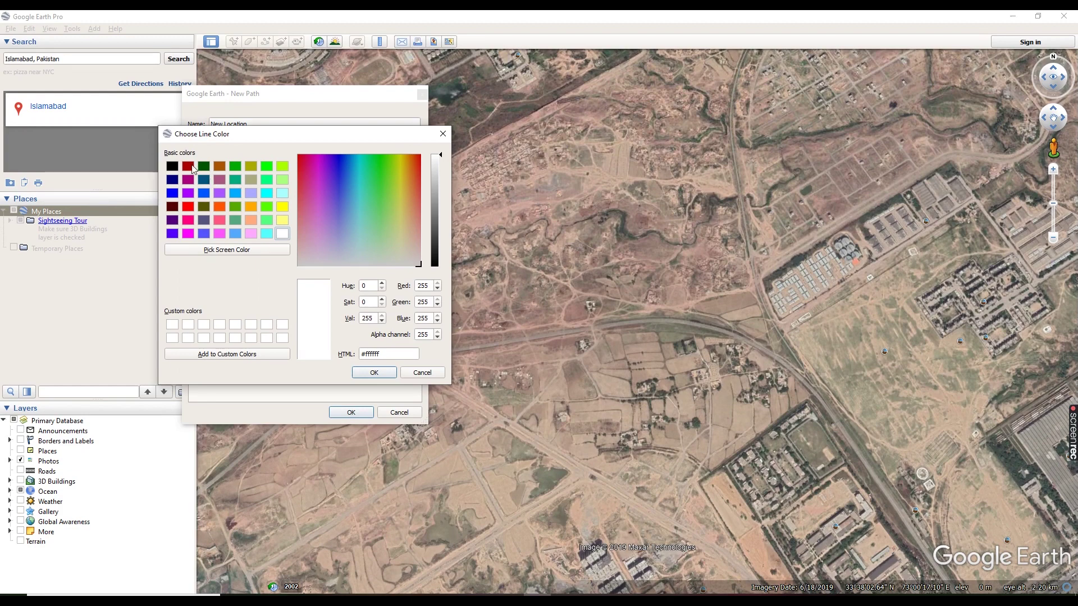
{"action": "left_click", "coordinate": [188, 166]}
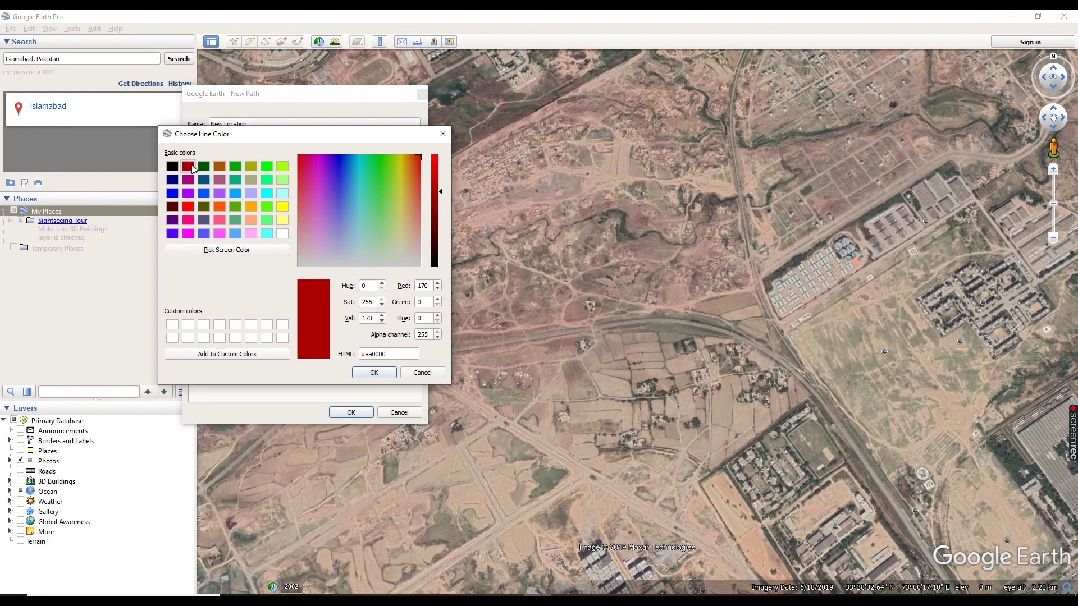
{"action": "left_click", "coordinate": [371, 375]}
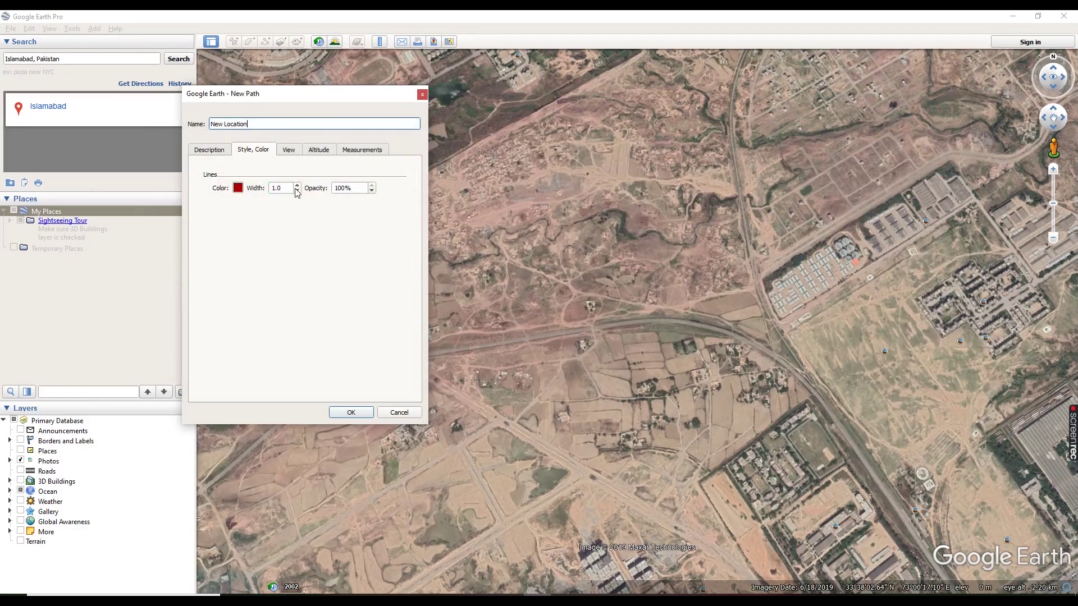
{"action": "left_click", "coordinate": [296, 187]}
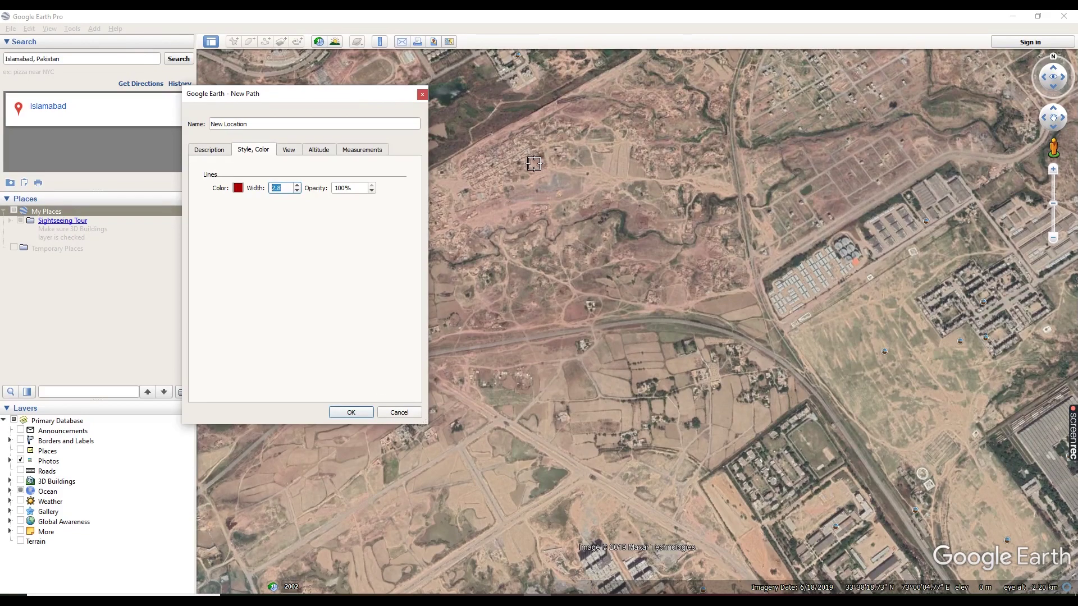
Draw the long looping red path across the open ground north of the railway and add it to My Places
{"action": "mouse_move", "coordinate": [534, 162]}
{"action": "left_mouse_down"}
{"action": "mouse_move", "coordinate": [569, 238]}
{"action": "mouse_move", "coordinate": [594, 268]}
{"action": "mouse_move", "coordinate": [618, 274]}
{"action": "mouse_move", "coordinate": [624, 242]}
{"action": "mouse_move", "coordinate": [582, 134]}
{"action": "mouse_move", "coordinate": [601, 144]}
{"action": "mouse_move", "coordinate": [663, 243]}
{"action": "mouse_move", "coordinate": [673, 226]}
{"action": "mouse_move", "coordinate": [648, 175]}
{"action": "left_mouse_up"}
{"action": "mouse_move", "coordinate": [628, 138]}
{"action": "left_mouse_down"}
{"action": "mouse_move", "coordinate": [614, 118]}
{"action": "mouse_move", "coordinate": [630, 108]}
{"action": "mouse_move", "coordinate": [649, 120]}
{"action": "mouse_move", "coordinate": [710, 224]}
{"action": "mouse_move", "coordinate": [721, 223]}
{"action": "mouse_move", "coordinate": [731, 183]}
{"action": "mouse_move", "coordinate": [667, 92]}
{"action": "mouse_move", "coordinate": [676, 77]}
{"action": "mouse_move", "coordinate": [700, 84]}
{"action": "mouse_move", "coordinate": [755, 169]}
{"action": "mouse_move", "coordinate": [776, 168]}
{"action": "mouse_move", "coordinate": [779, 141]}
{"action": "mouse_move", "coordinate": [714, 61]}
{"action": "left_mouse_up"}
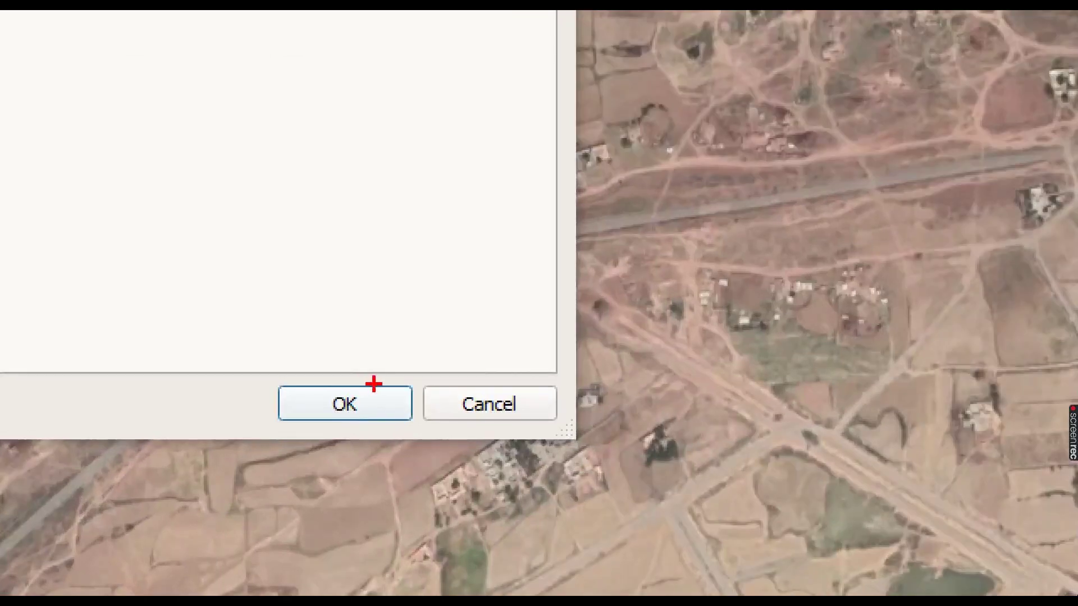
{"action": "left_click_drag", "start_coordinate": [361, 404], "coordinate": [367, 414]}
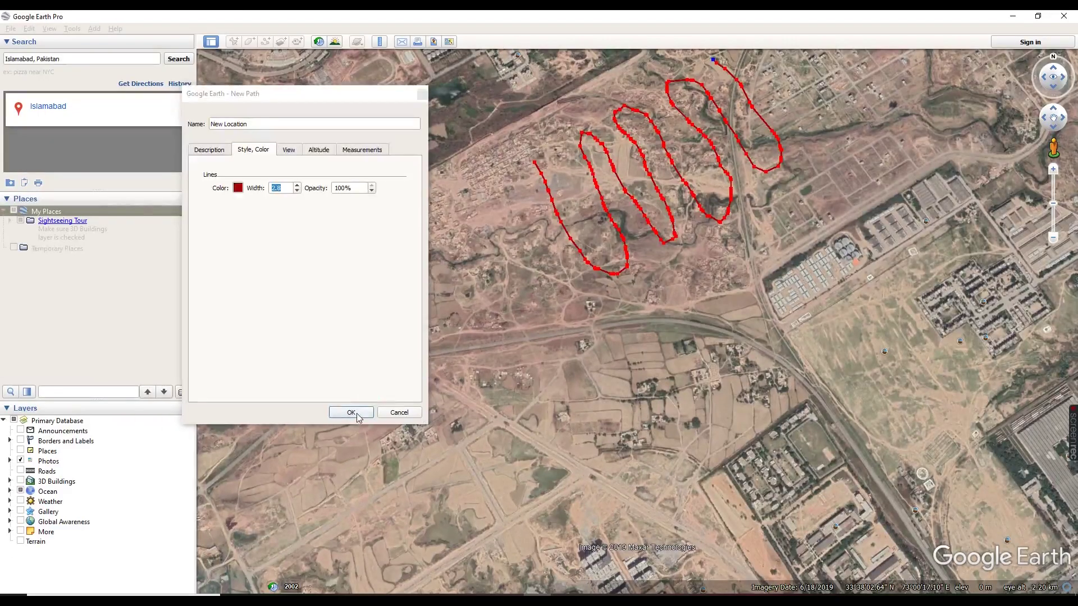
{"action": "left_click", "coordinate": [365, 405]}
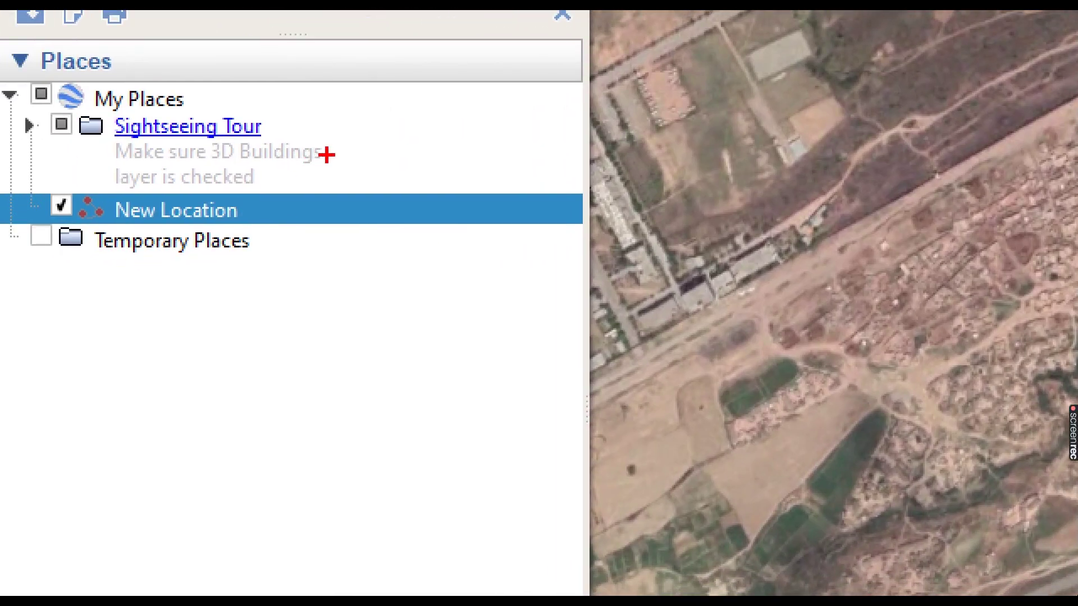
Choose Save Place As for the New Location path in My Places
{"action": "mouse_move", "coordinate": [254, 204]}
{"action": "left_mouse_down"}
{"action": "mouse_move", "coordinate": [275, 223]}
{"action": "mouse_move", "coordinate": [329, 196]}
{"action": "left_mouse_up"}
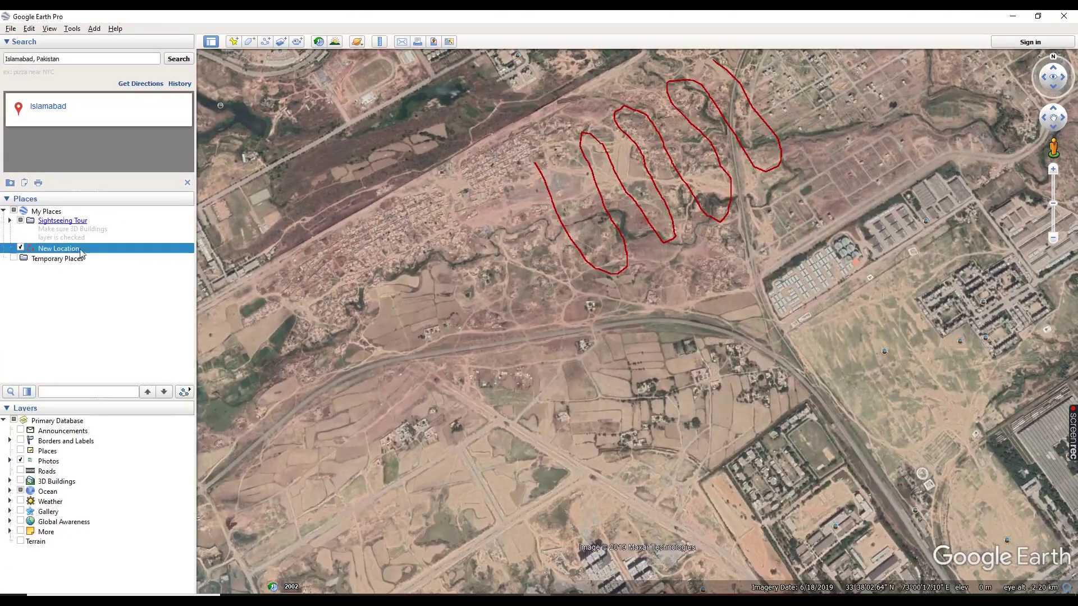
{"action": "right_click", "coordinate": [82, 250]}
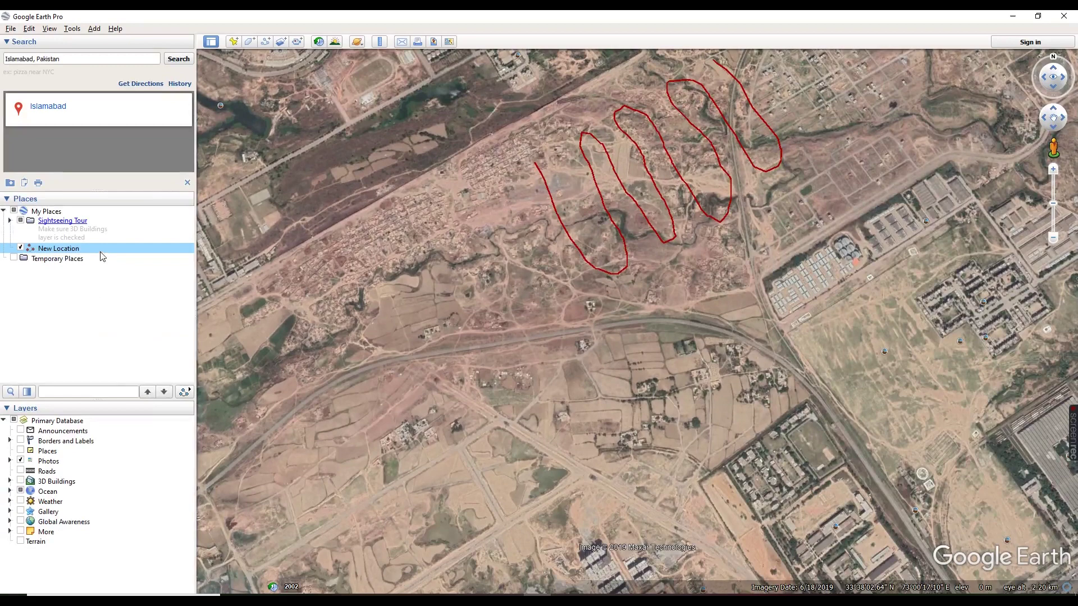
{"action": "right_click", "coordinate": [102, 256]}
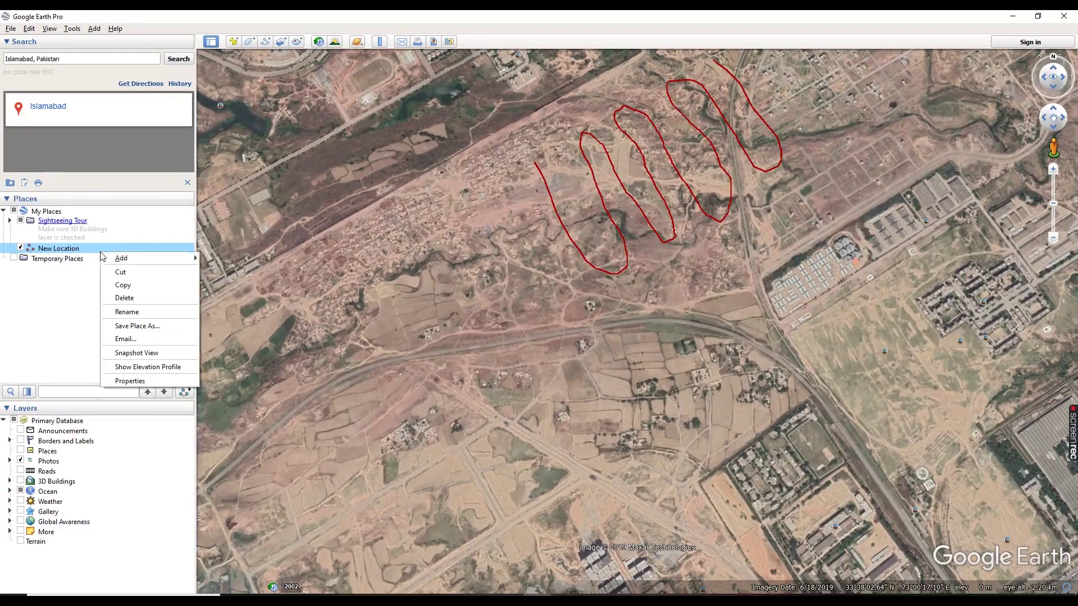
{"action": "left_click", "coordinate": [142, 327]}
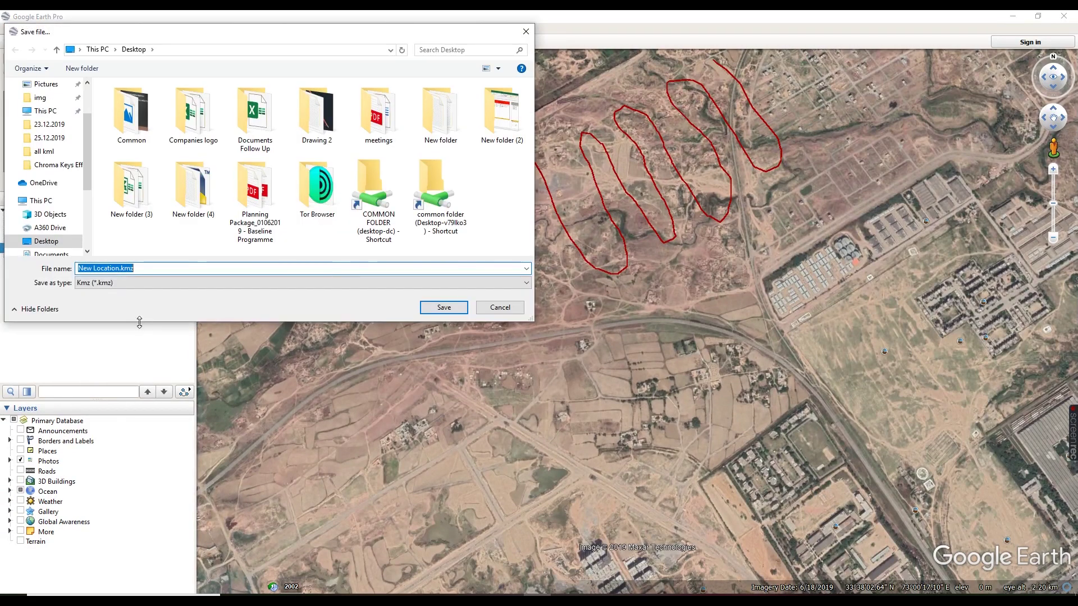
Save the path to the Desktop as New Location.kml with the Kml file type
{"action": "left_click", "coordinate": [526, 283]}
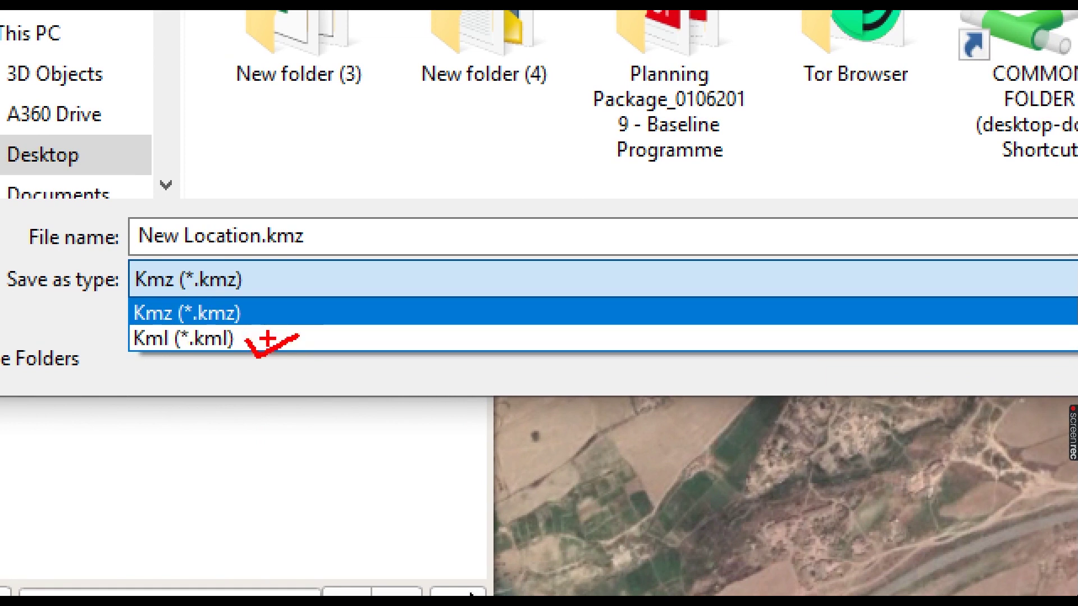
{"action": "key", "text": "Escape"}
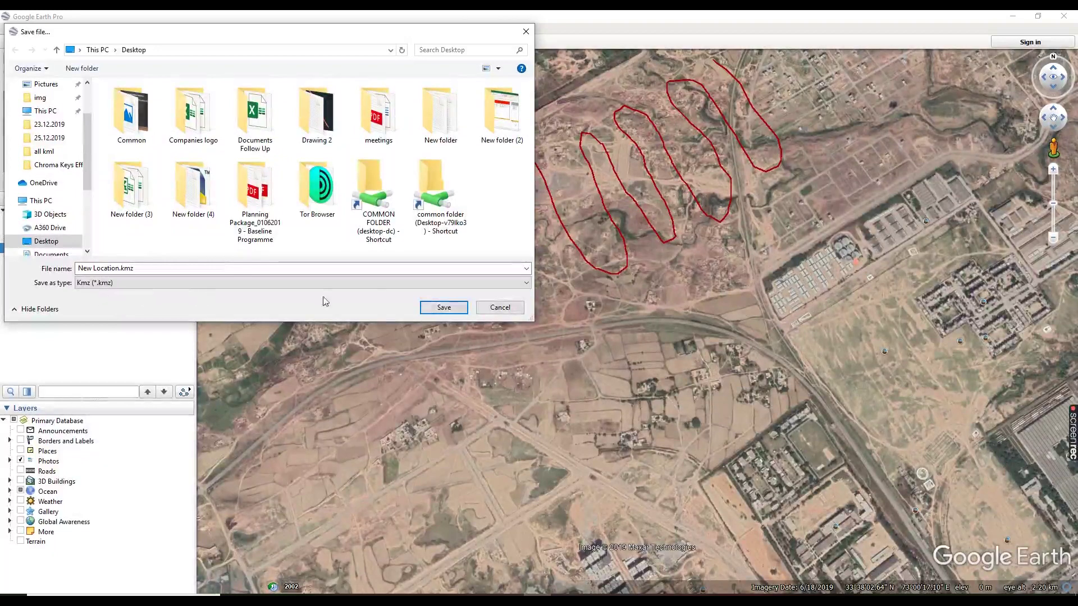
{"action": "left_click", "coordinate": [516, 283]}
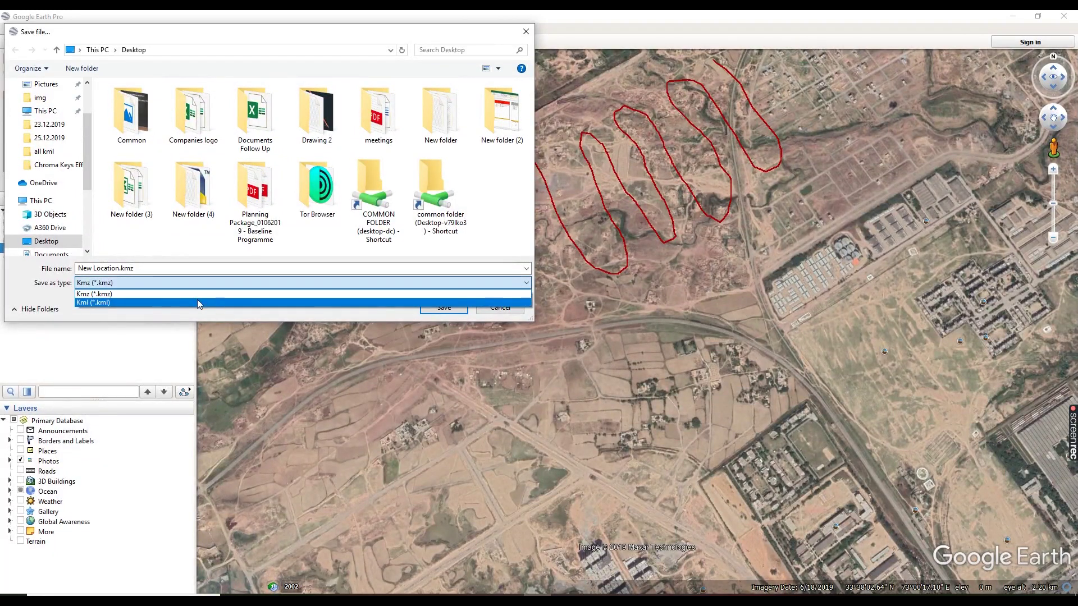
{"action": "left_click", "coordinate": [133, 302]}
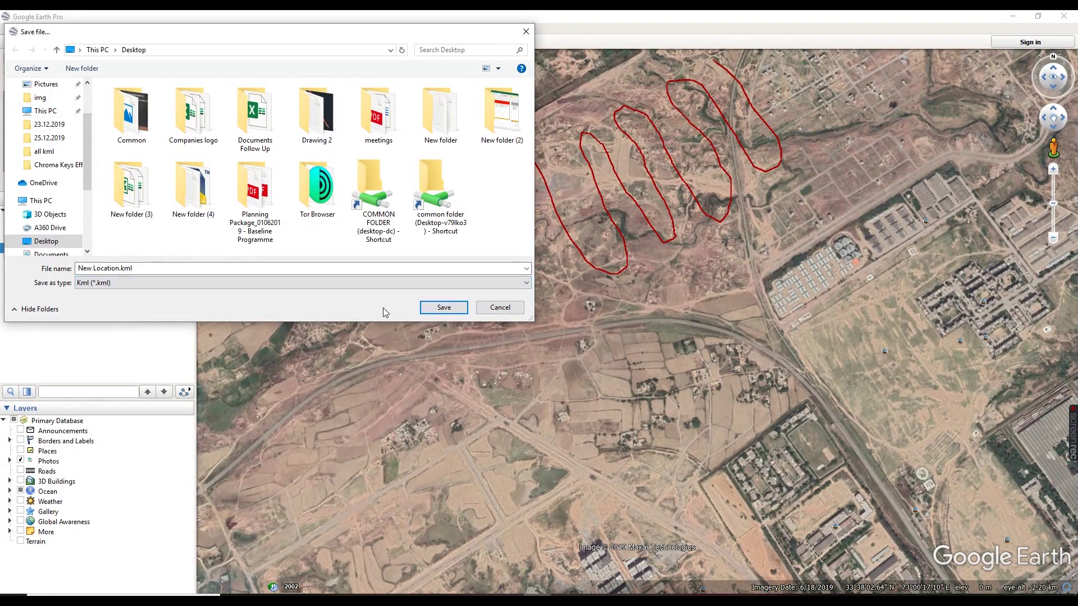
{"action": "left_click", "coordinate": [444, 308]}
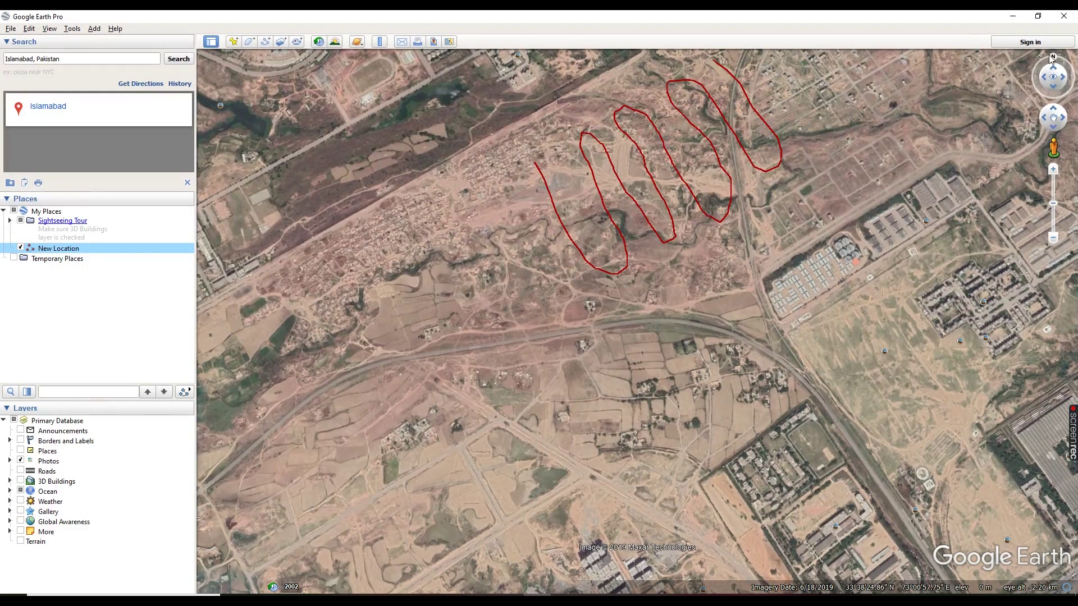
Minimize Google Earth, move the New Location.kml desktop icon, and launch TCX Converter
{"action": "left_click", "coordinate": [1013, 17]}
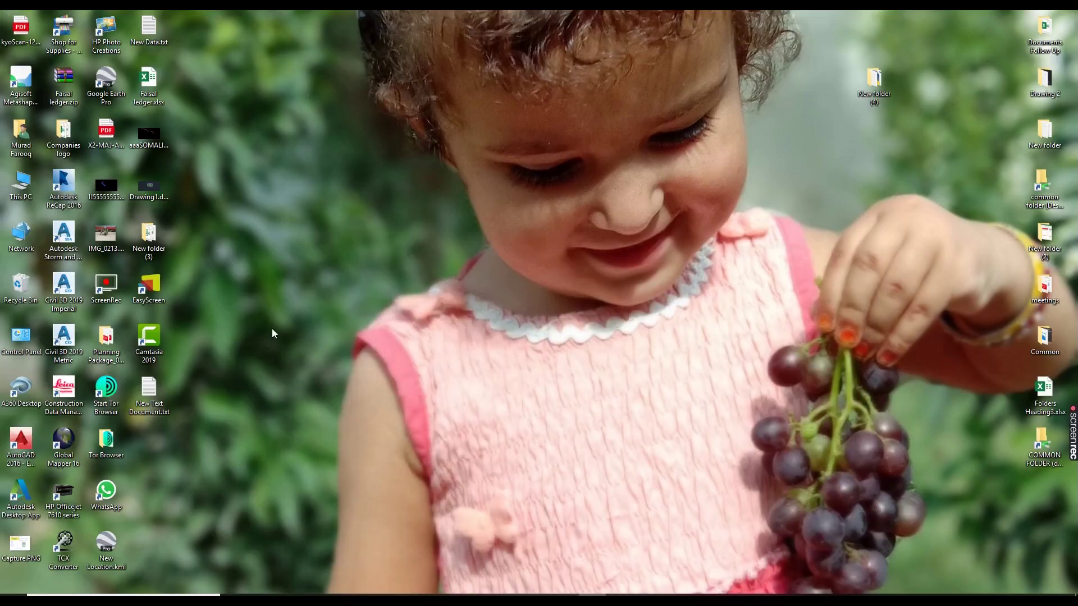
{"action": "left_click", "coordinate": [110, 542]}
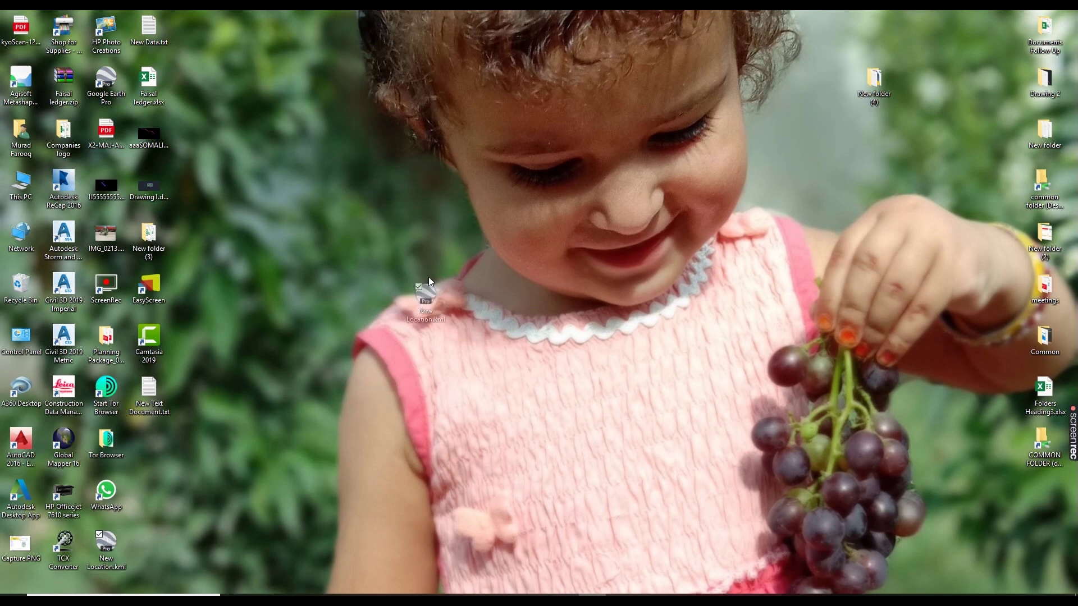
{"action": "left_click_drag", "start_coordinate": [471, 189], "coordinate": [406, 185]}
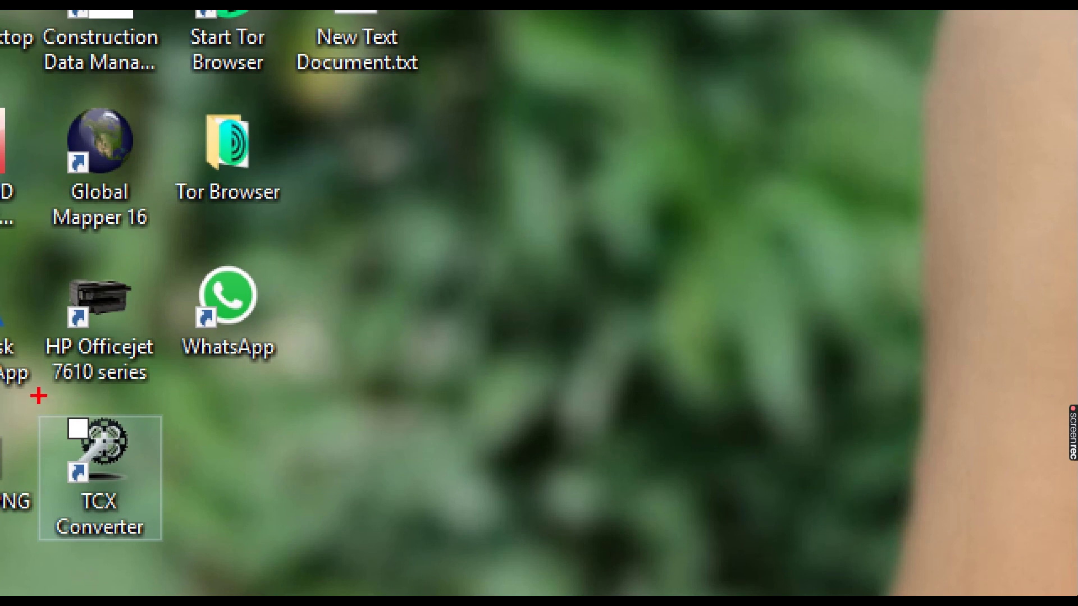
{"action": "mouse_move", "coordinate": [38, 396]}
{"action": "left_mouse_down"}
{"action": "mouse_move", "coordinate": [183, 402]}
{"action": "mouse_move", "coordinate": [209, 480]}
{"action": "left_mouse_up"}
{"action": "mouse_move", "coordinate": [202, 565]}
{"action": "left_mouse_down"}
{"action": "mouse_move", "coordinate": [168, 582]}
{"action": "mouse_move", "coordinate": [23, 586]}
{"action": "mouse_move", "coordinate": [37, 403]}
{"action": "left_mouse_up"}
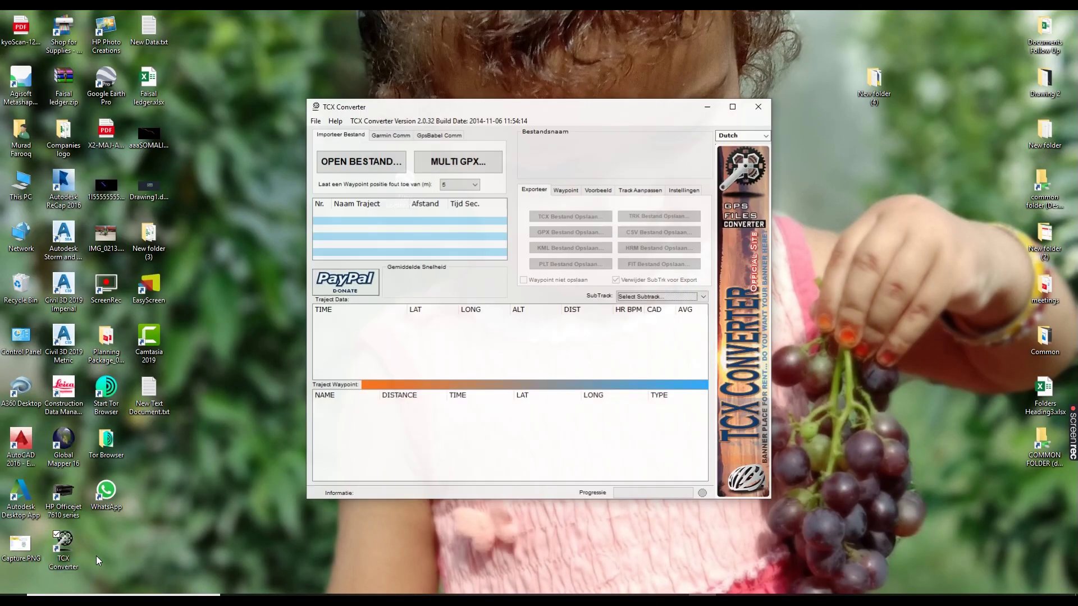
Maximize the TCX Converter window
{"action": "double_click", "coordinate": [681, 108]}
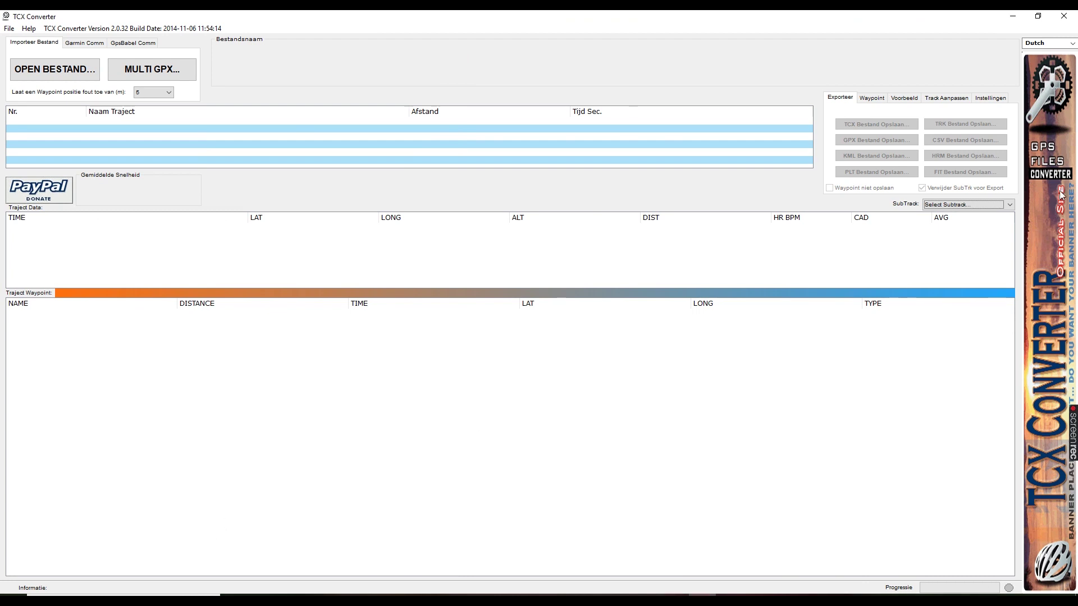
{"action": "mouse_move", "coordinate": [1071, 441]}
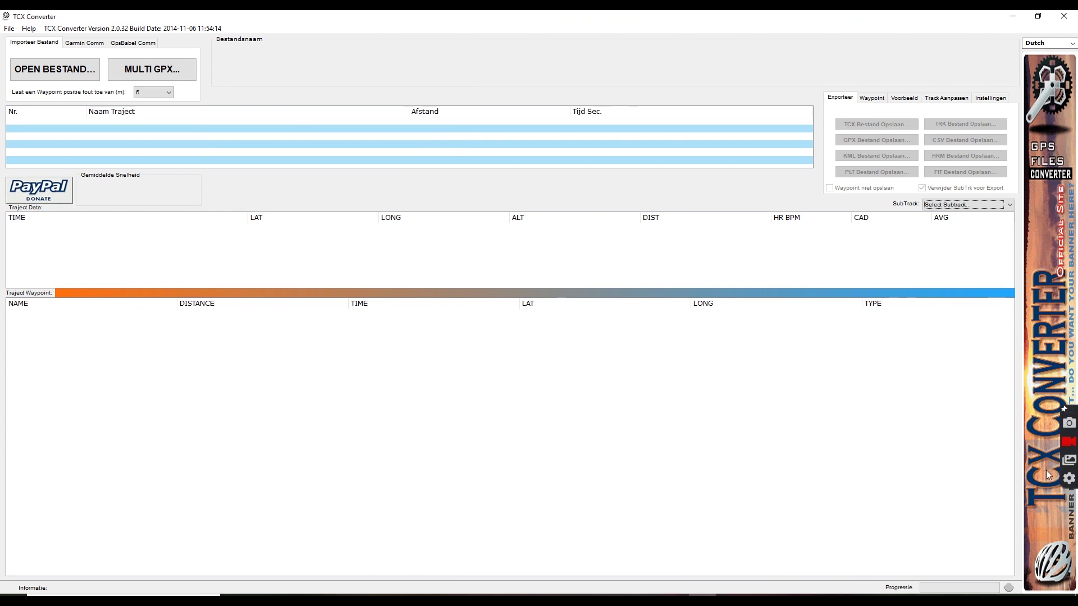
{"action": "left_click", "coordinate": [1068, 442]}
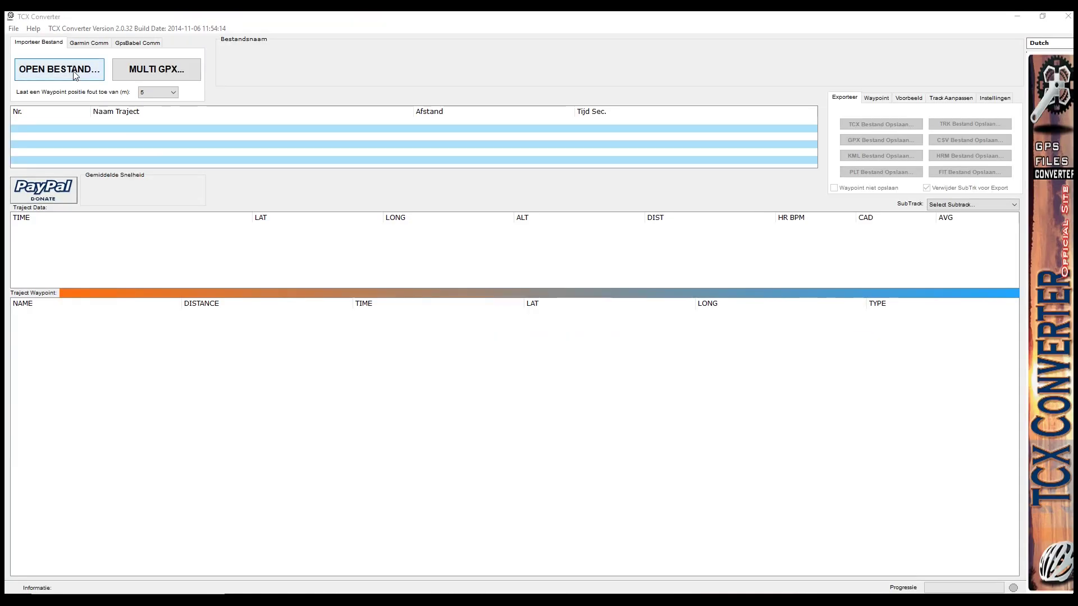
Import New Location.kml from the Desktop, loading the 3.934822-distance, 944-second track
{"action": "left_click", "coordinate": [141, 34]}
{"action": "scroll", "coordinate": [129, 118], "scroll_direction": "down", "scroll_amount": 8}
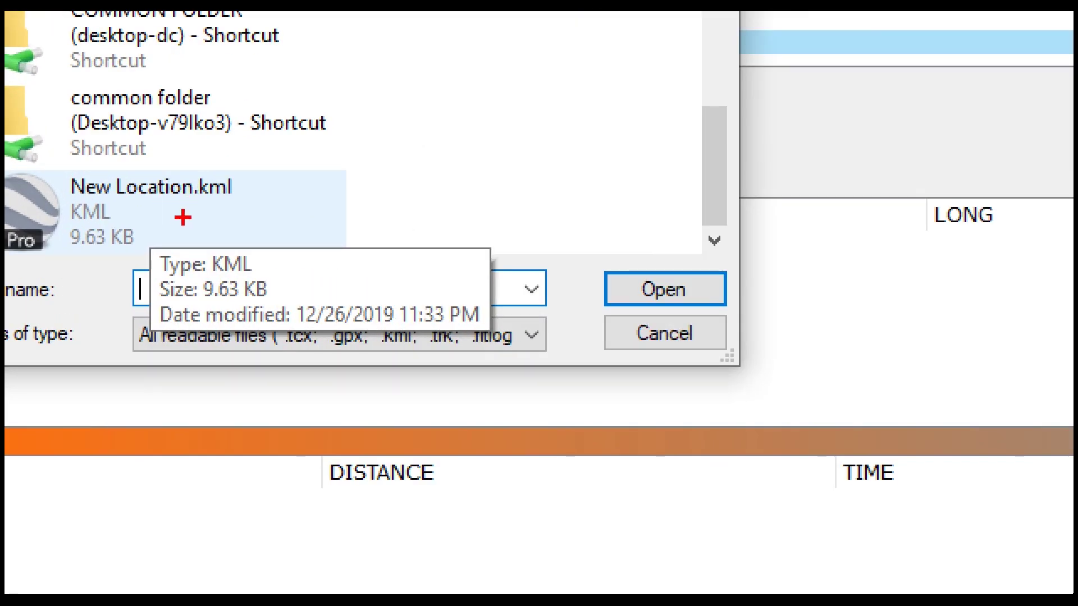
{"action": "left_click_drag", "start_coordinate": [186, 233], "coordinate": [243, 195]}
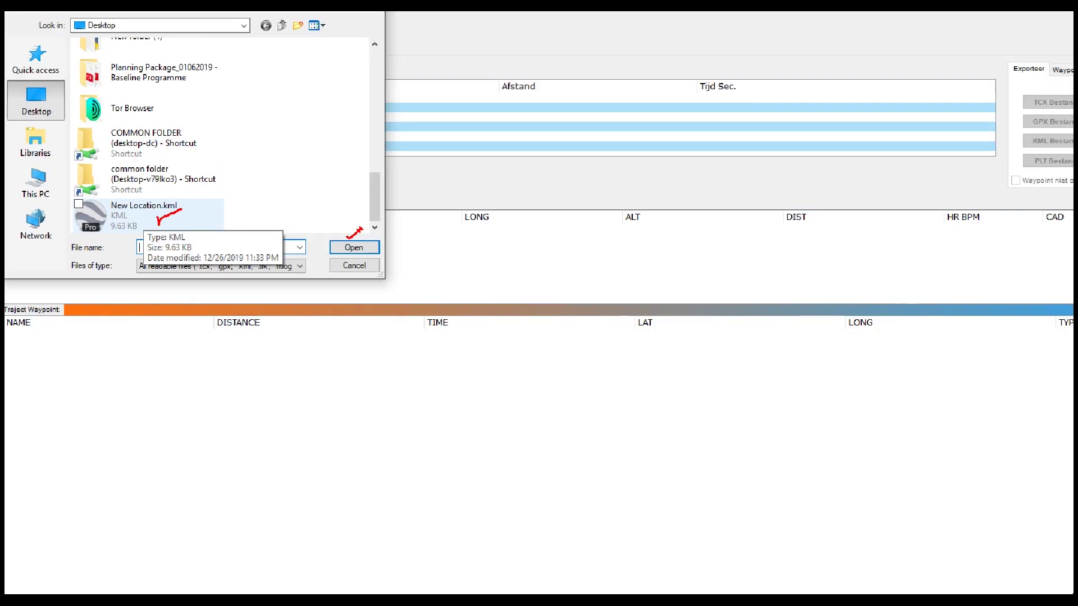
{"action": "left_click", "coordinate": [150, 210]}
{"action": "left_click", "coordinate": [295, 242]}
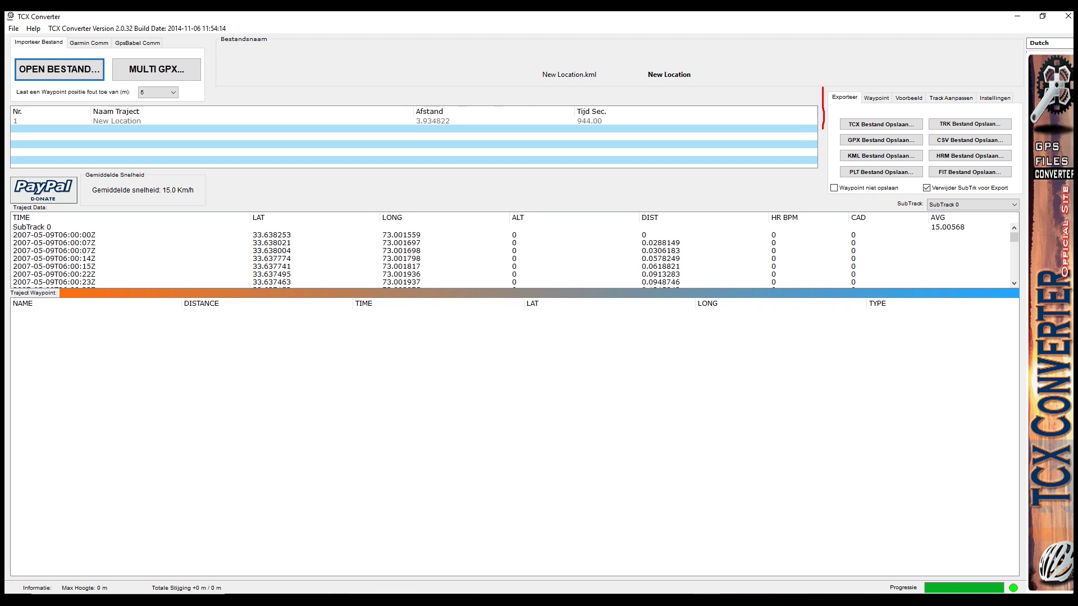
Show the Track Aanpassen tools with the 10.00 percent average-speed options for New Location
{"action": "left_click_drag", "start_coordinate": [821, 88], "coordinate": [846, 87]}
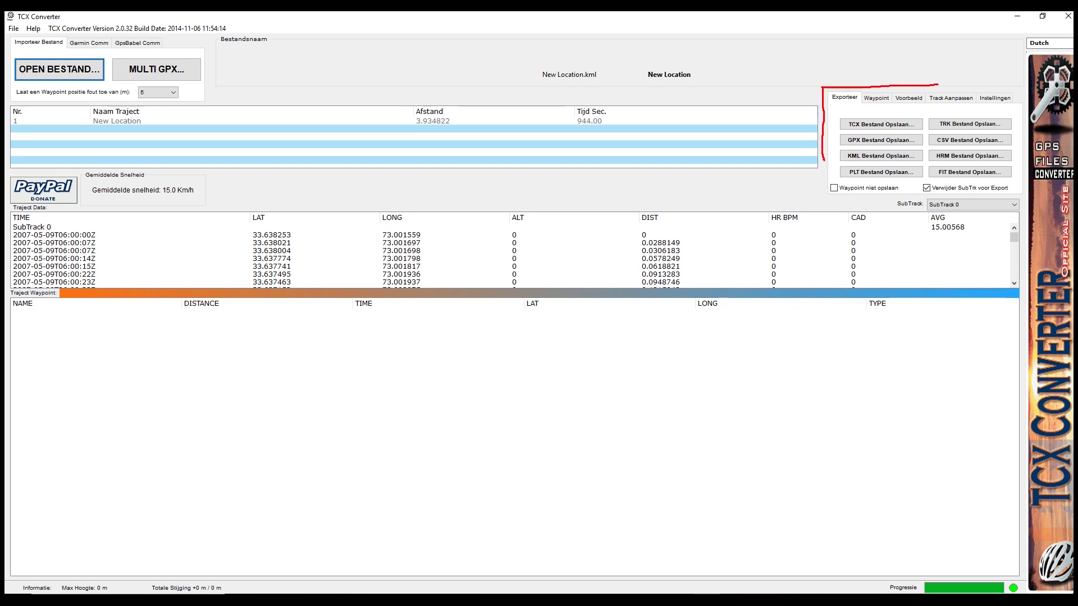
{"action": "left_click_drag", "start_coordinate": [1025, 182], "coordinate": [1017, 198]}
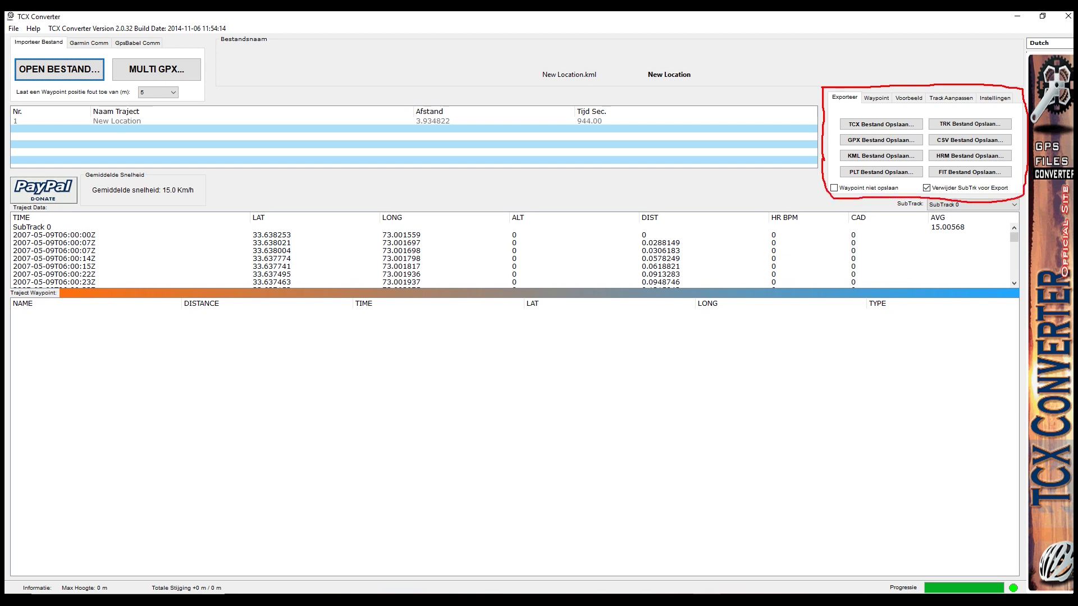
{"action": "key", "text": "Escape"}
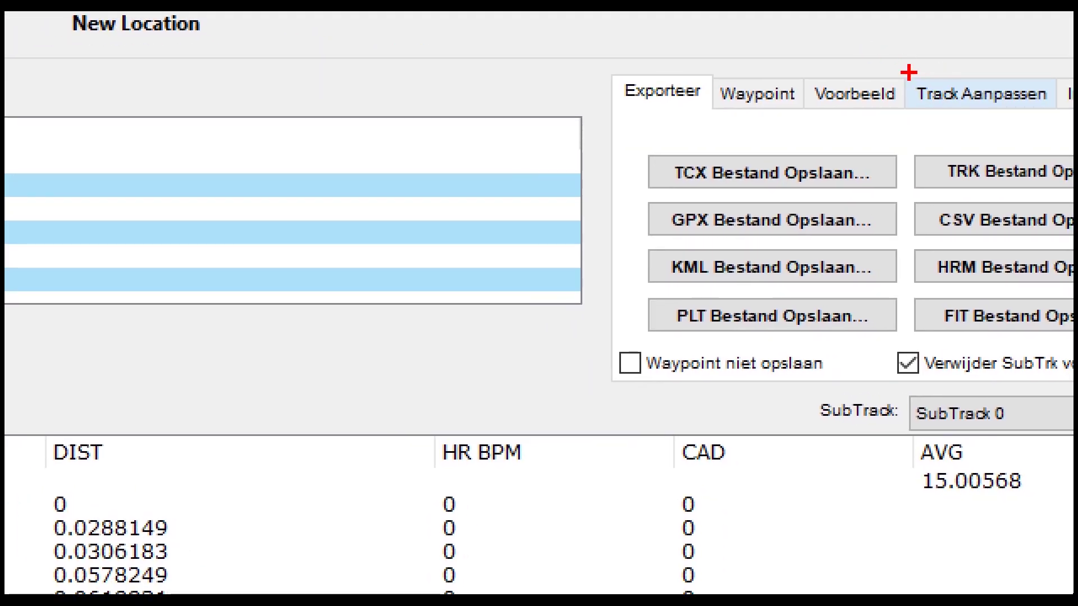
{"action": "mouse_move", "coordinate": [910, 72]}
{"action": "left_mouse_down"}
{"action": "mouse_move", "coordinate": [911, 120]}
{"action": "mouse_move", "coordinate": [1042, 132]}
{"action": "left_mouse_up"}
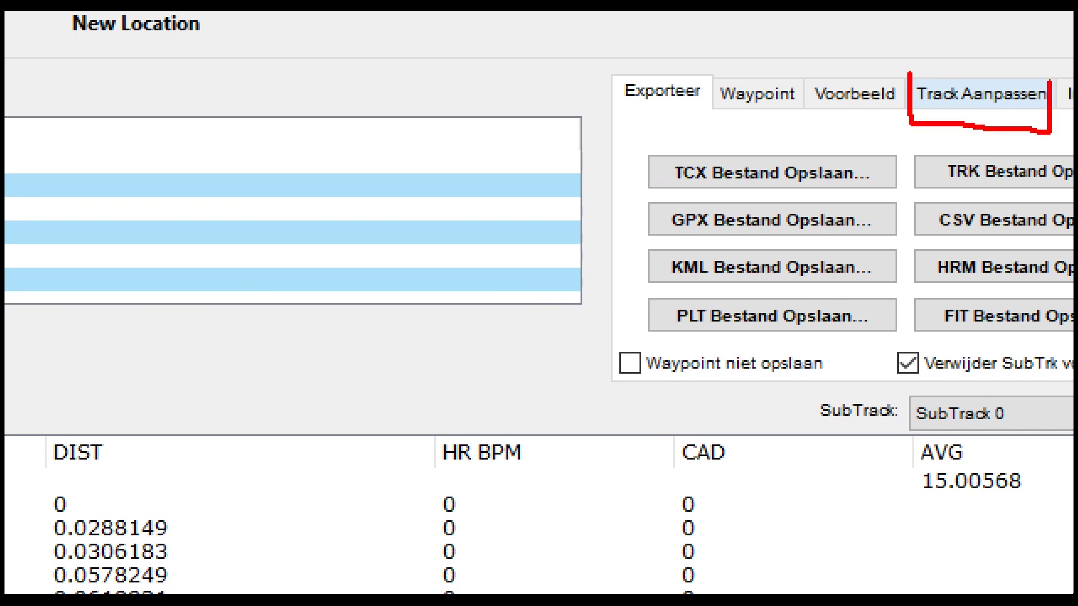
{"action": "left_click_drag", "start_coordinate": [1049, 80], "coordinate": [912, 82]}
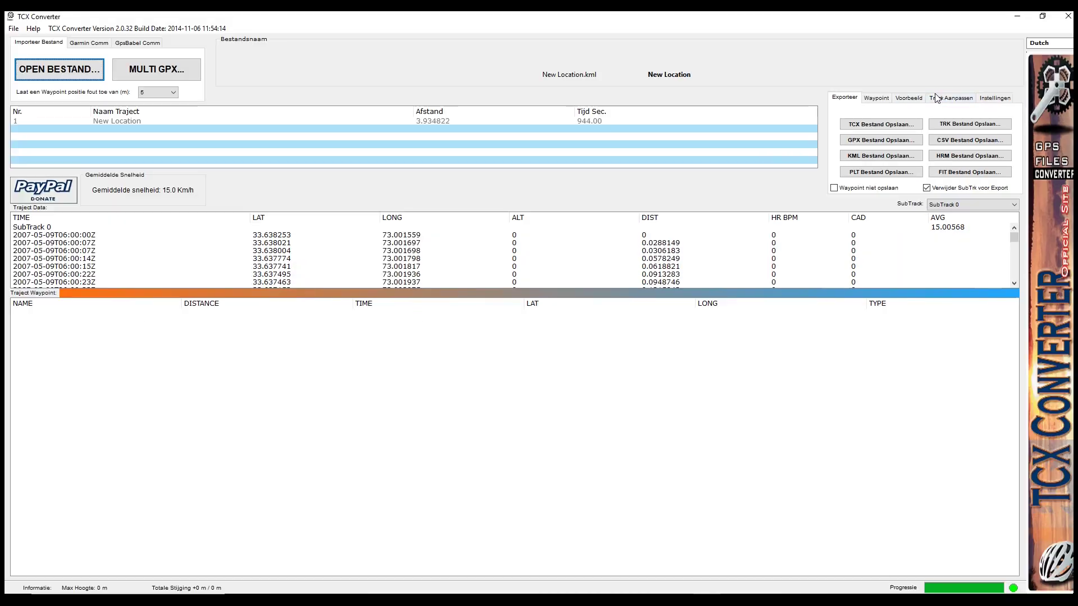
{"action": "left_click", "coordinate": [945, 98]}
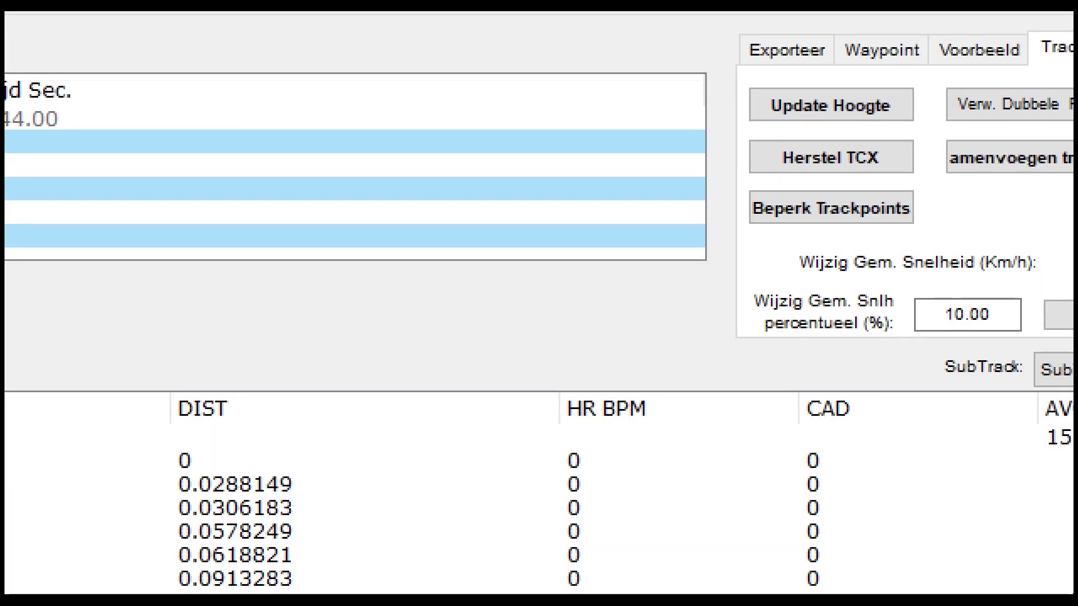
{"action": "mouse_move", "coordinate": [747, 88]}
{"action": "left_mouse_down"}
{"action": "mouse_move", "coordinate": [751, 127]}
{"action": "mouse_move", "coordinate": [906, 138]}
{"action": "left_mouse_up"}
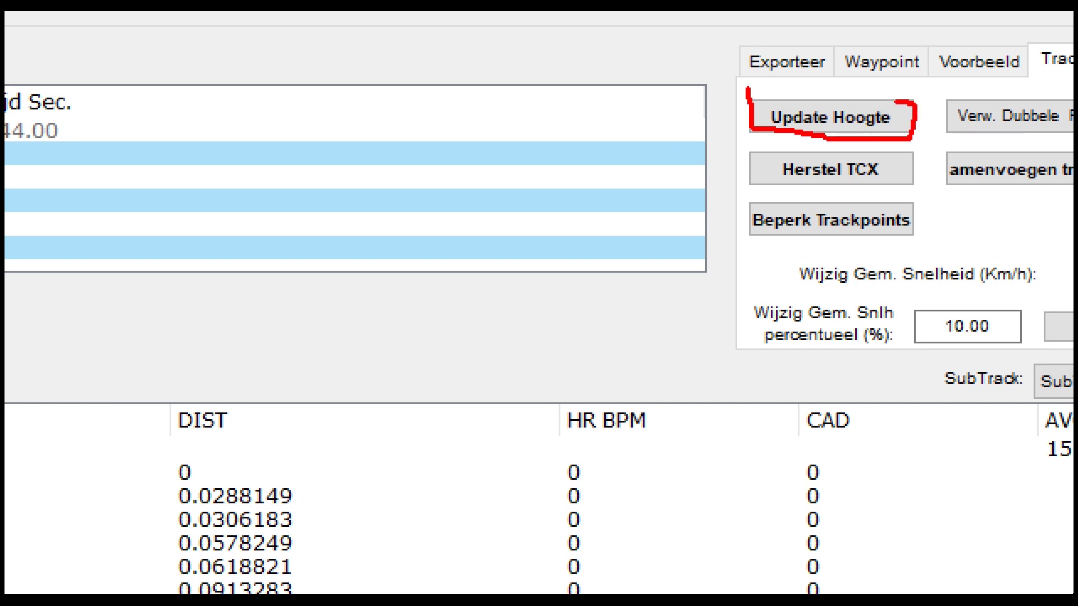
{"action": "left_click_drag", "start_coordinate": [896, 101], "coordinate": [751, 102]}
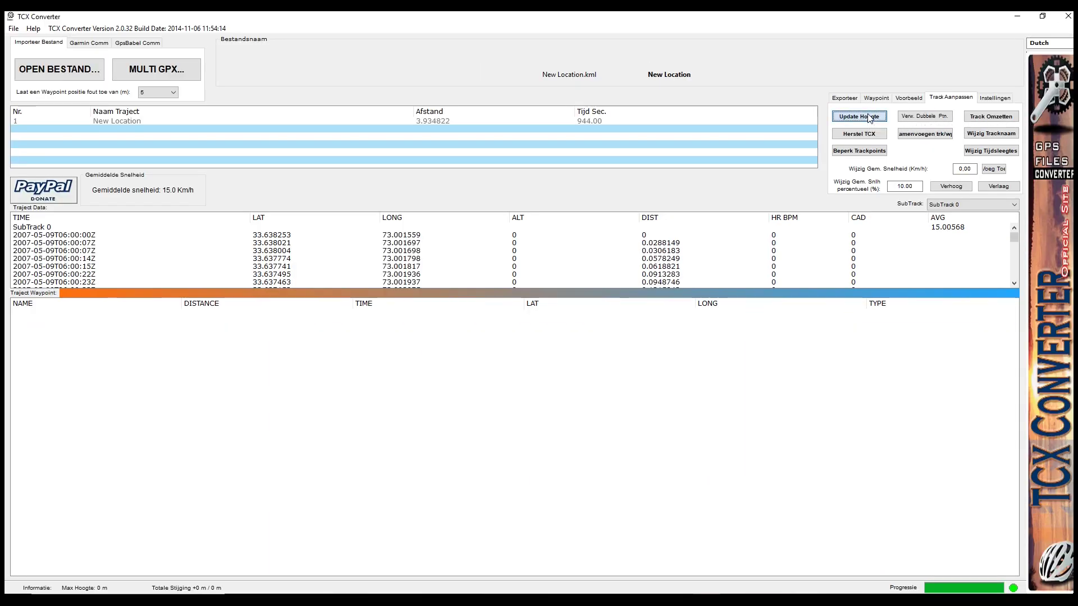
{"action": "left_click", "coordinate": [848, 118]}
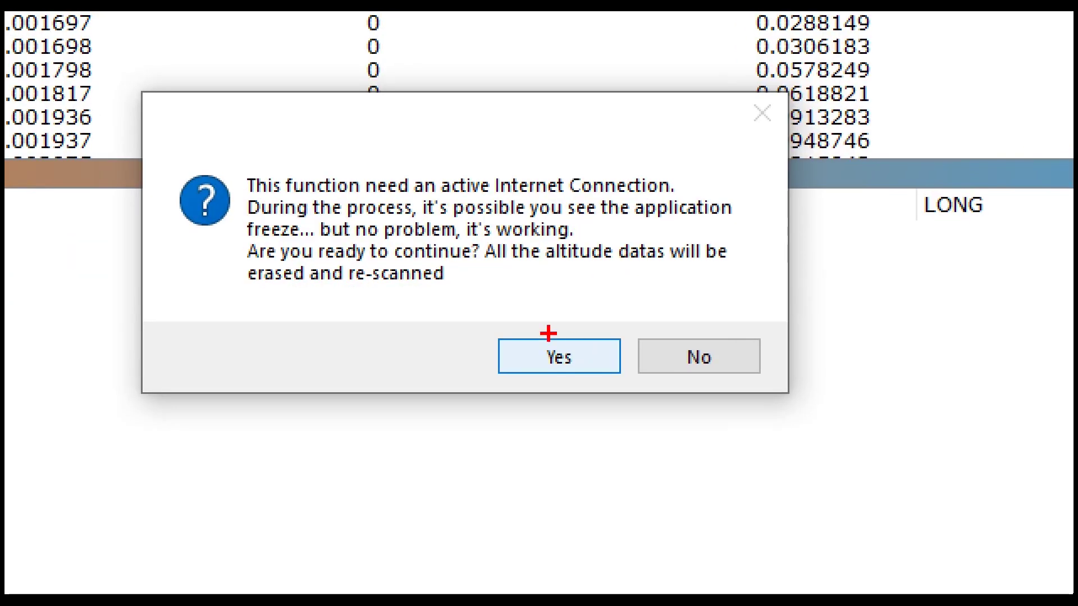
{"action": "left_click_drag", "start_coordinate": [546, 329], "coordinate": [580, 298]}
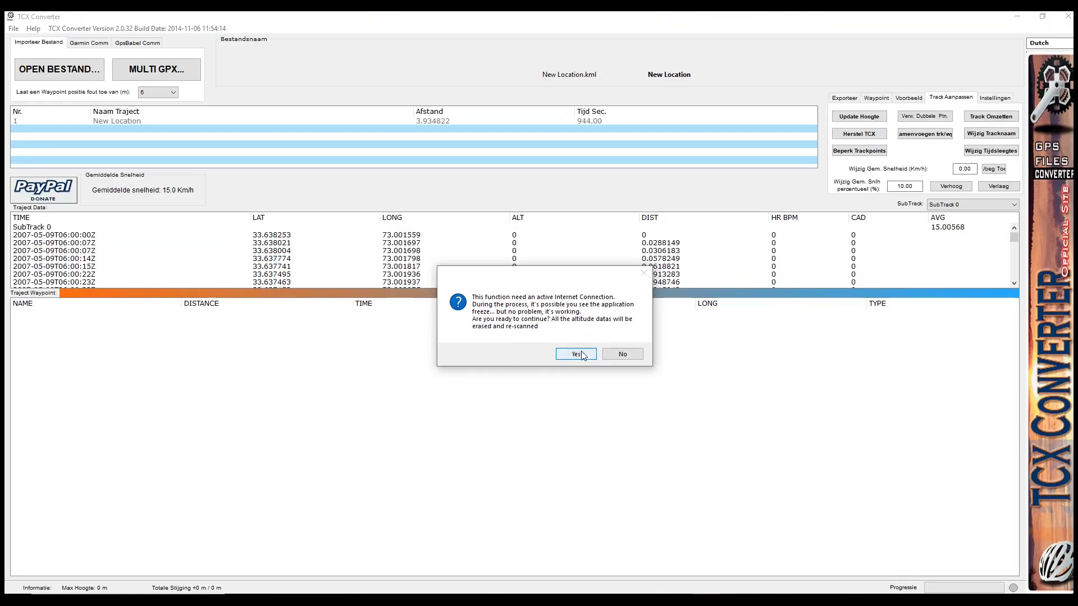
{"action": "left_click", "coordinate": [581, 353]}
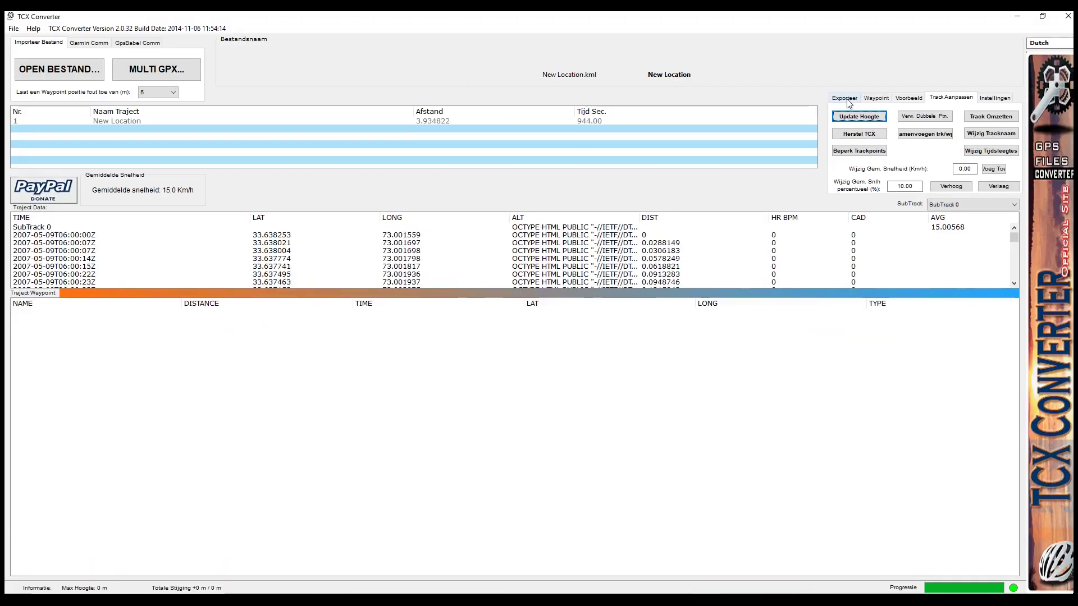
Export the track from the Exporteer tab as New Location.csv on the Desktop
{"action": "left_click", "coordinate": [870, 110]}
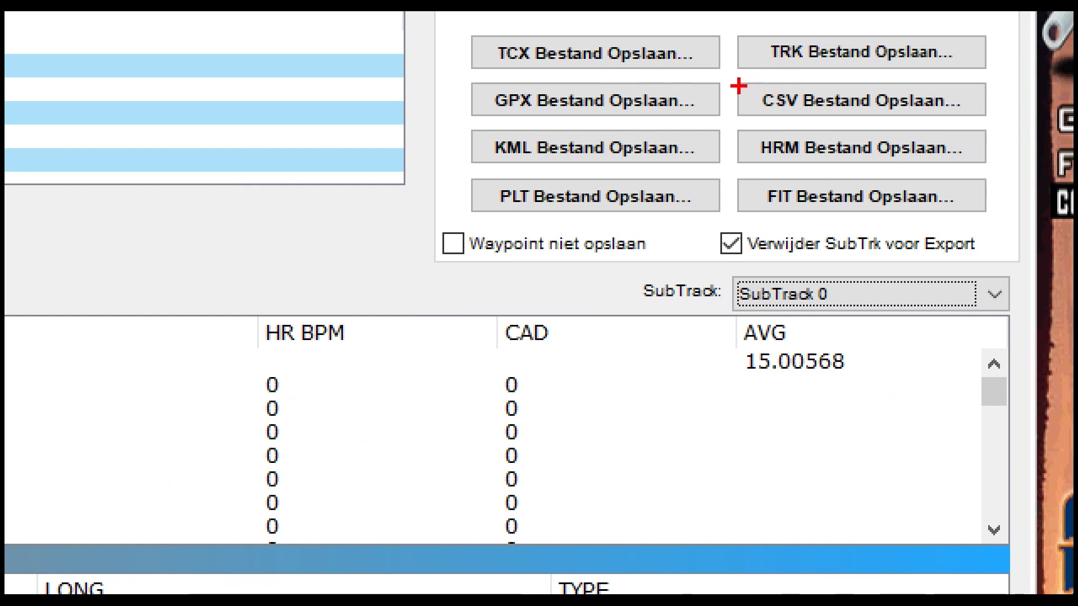
{"action": "left_click_drag", "start_coordinate": [744, 86], "coordinate": [953, 88]}
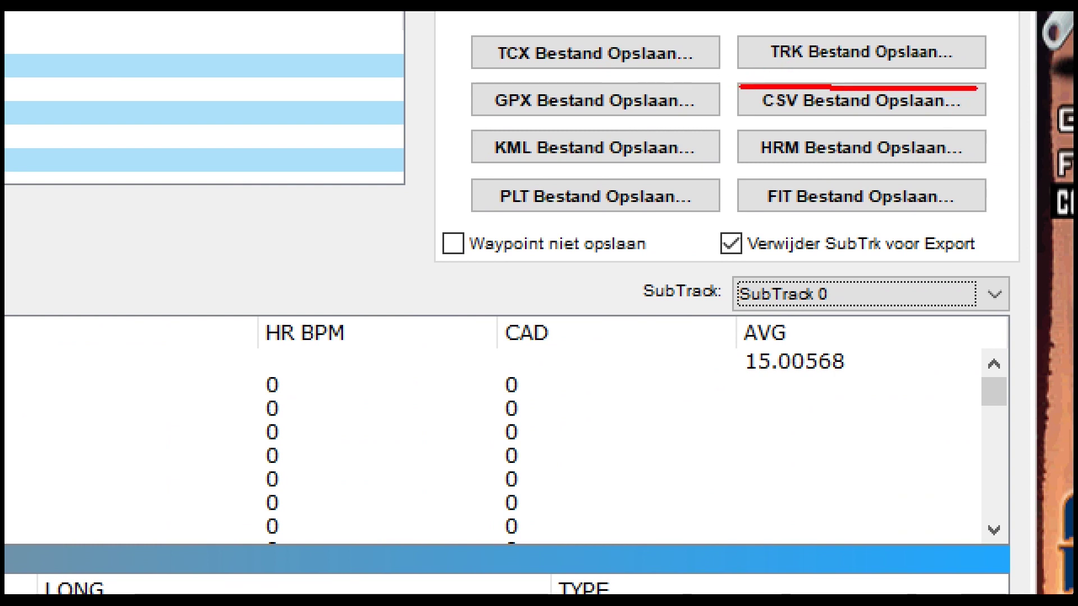
{"action": "mouse_move", "coordinate": [967, 137]}
{"action": "left_mouse_down"}
{"action": "mouse_move", "coordinate": [727, 136]}
{"action": "mouse_move", "coordinate": [733, 88]}
{"action": "left_mouse_up"}
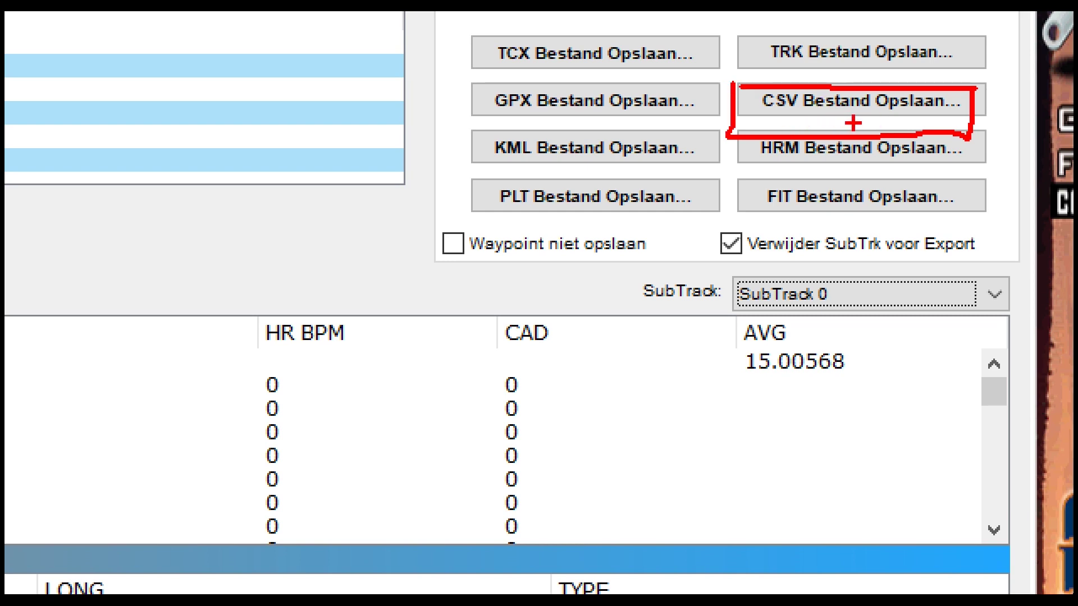
{"action": "key", "text": "Escape"}
{"action": "left_click", "coordinate": [980, 141]}
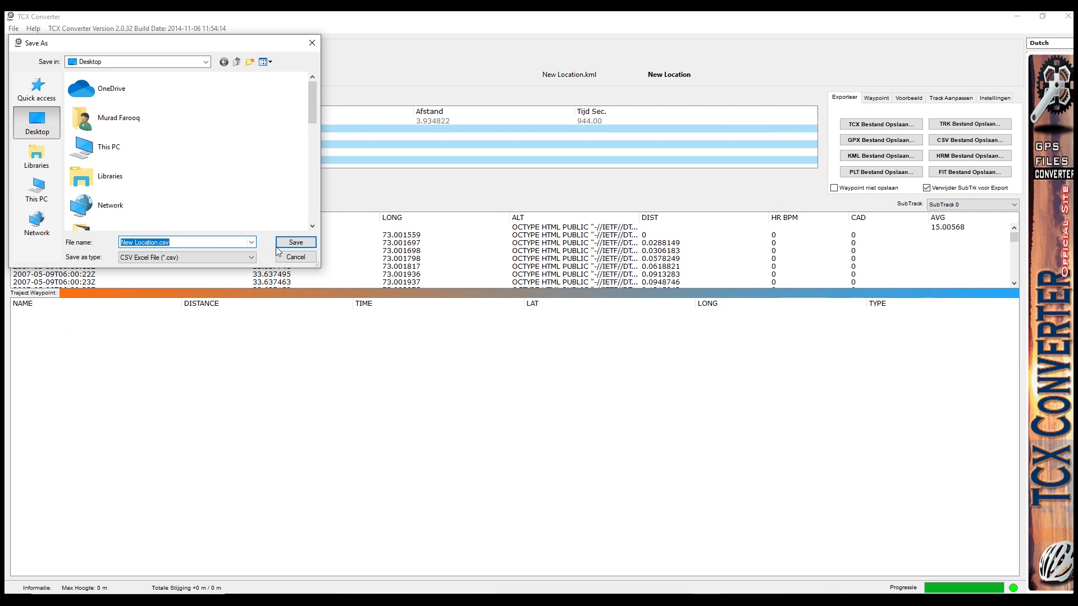
{"action": "left_click", "coordinate": [302, 241]}
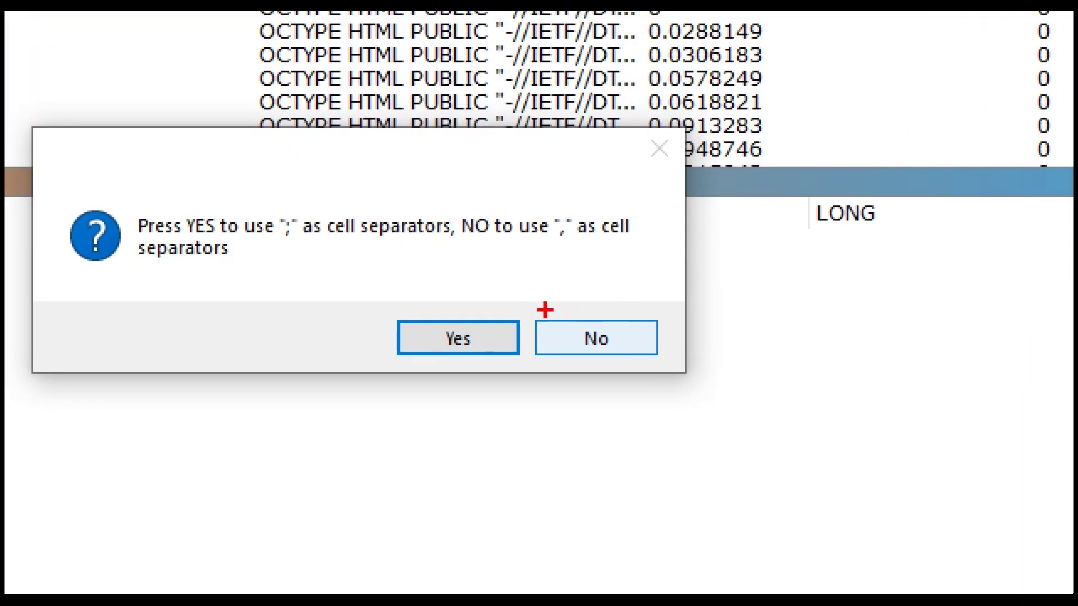
Choose ',' as the cell separator to finish exporting New Location.csv
{"action": "mouse_move", "coordinate": [545, 309]}
{"action": "left_mouse_down"}
{"action": "mouse_move", "coordinate": [668, 315]}
{"action": "mouse_move", "coordinate": [658, 375]}
{"action": "mouse_move", "coordinate": [535, 354]}
{"action": "mouse_move", "coordinate": [545, 303]}
{"action": "left_mouse_up"}
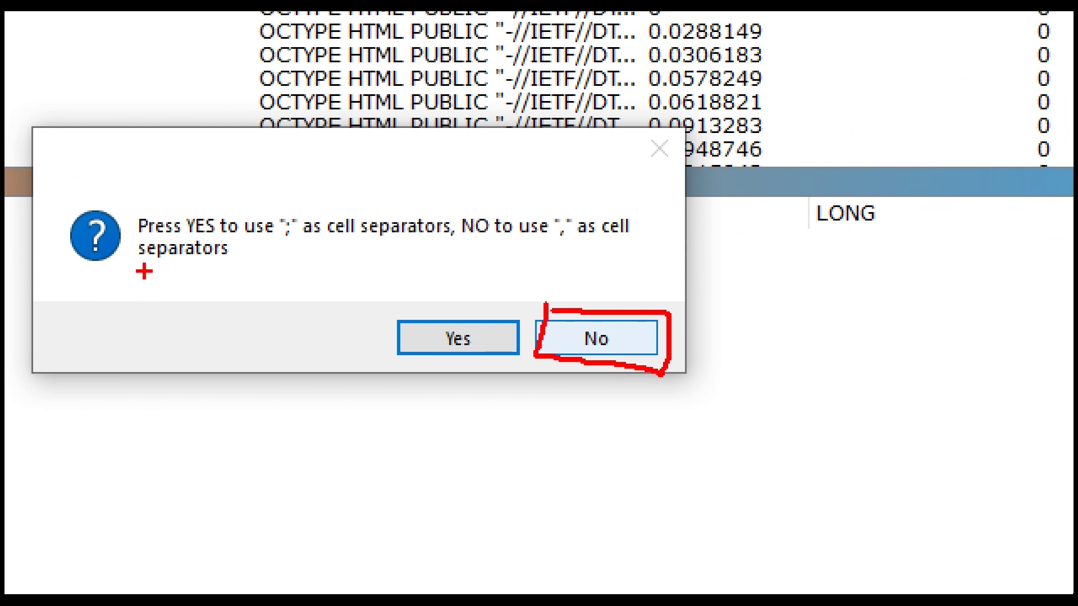
{"action": "left_click_drag", "start_coordinate": [135, 263], "coordinate": [638, 263]}
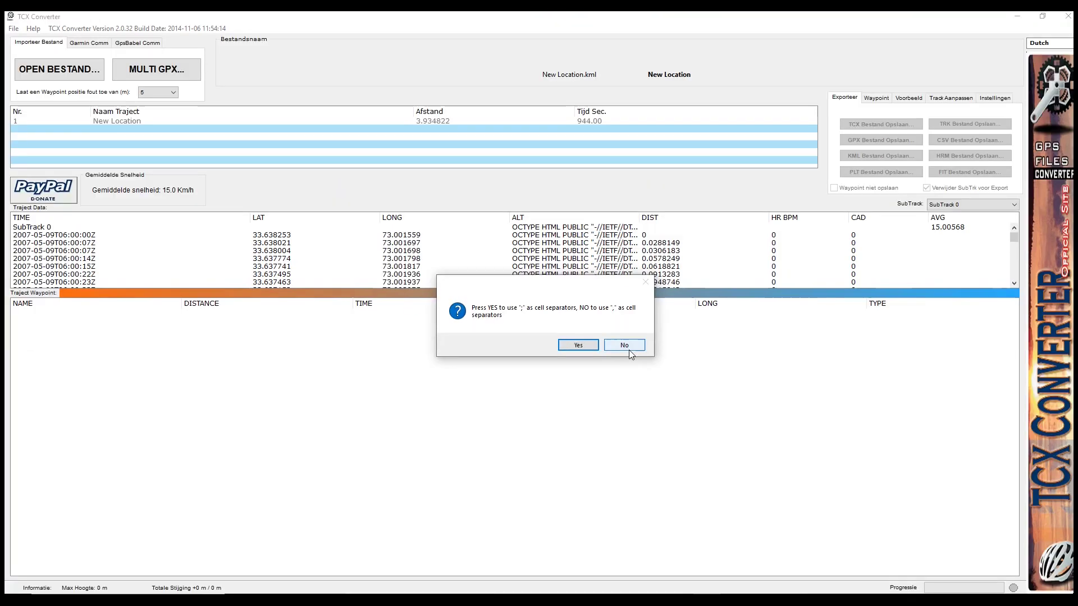
{"action": "left_click", "coordinate": [627, 346]}
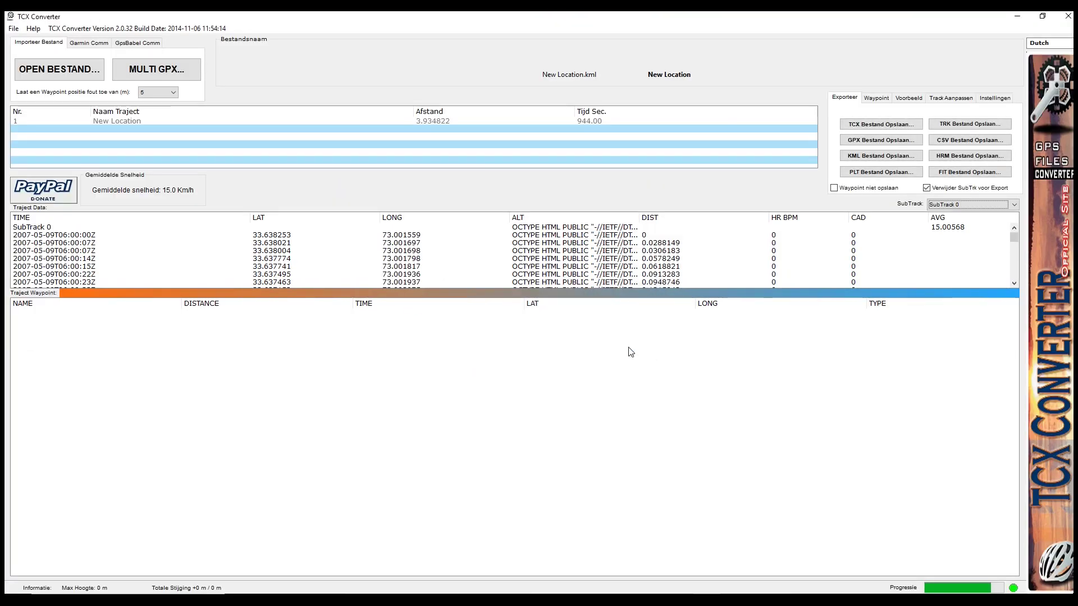
Open New Location.csv from the desktop in Excel and widen column D to show full LONG values
{"action": "left_click", "coordinate": [1018, 18]}
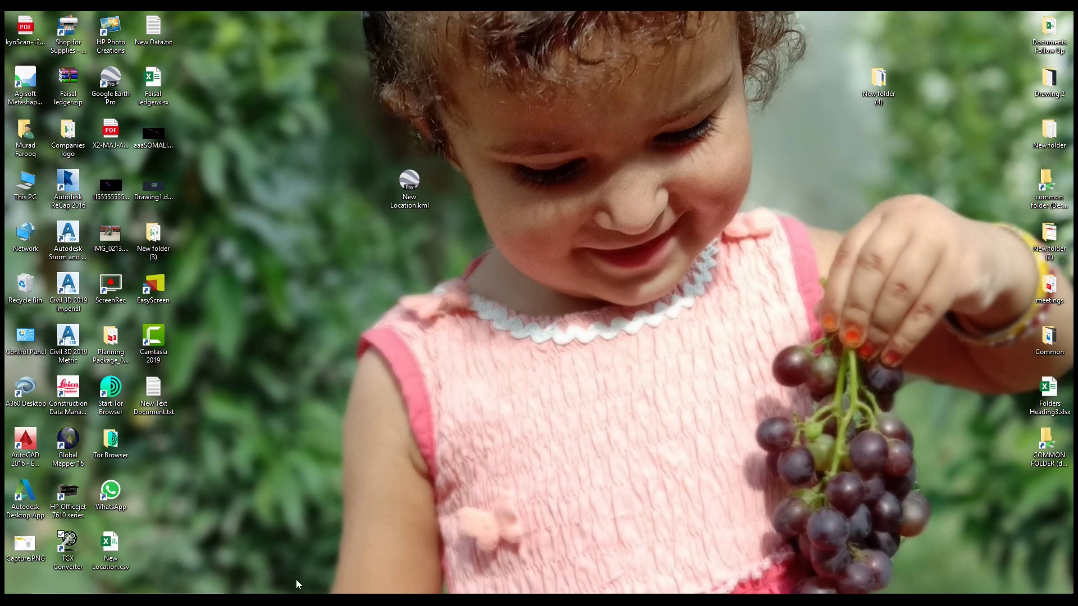
{"action": "left_click_drag", "start_coordinate": [112, 549], "coordinate": [308, 393]}
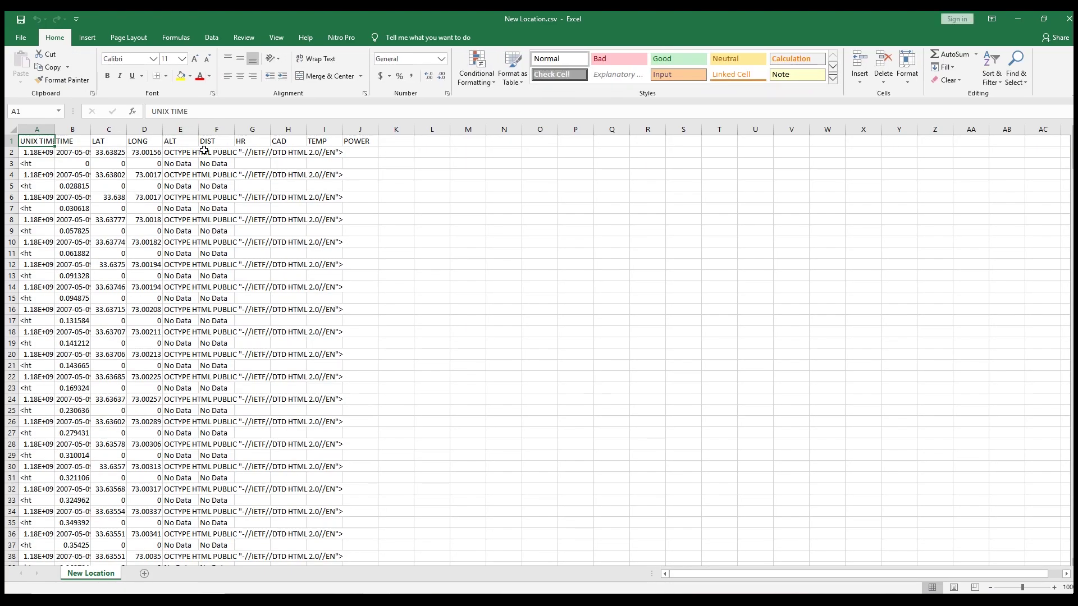
{"action": "left_click_drag", "start_coordinate": [173, 130], "coordinate": [368, 145]}
Delete columns E through J, then columns A and B, leaving only LAT and LONG
{"action": "left_click", "coordinate": [188, 129]}
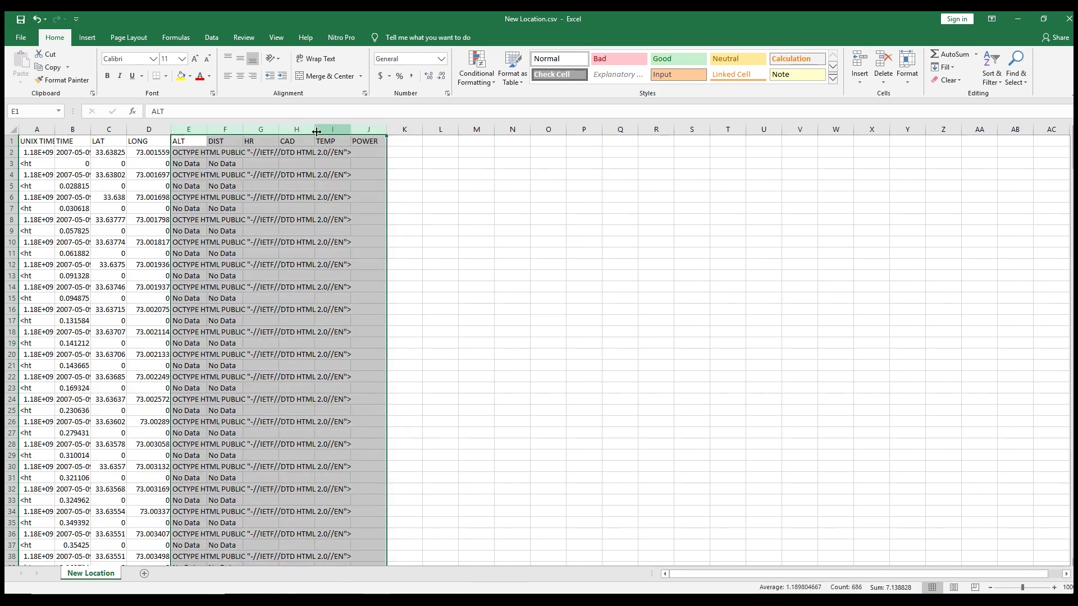
{"action": "right_click", "coordinate": [286, 133]}
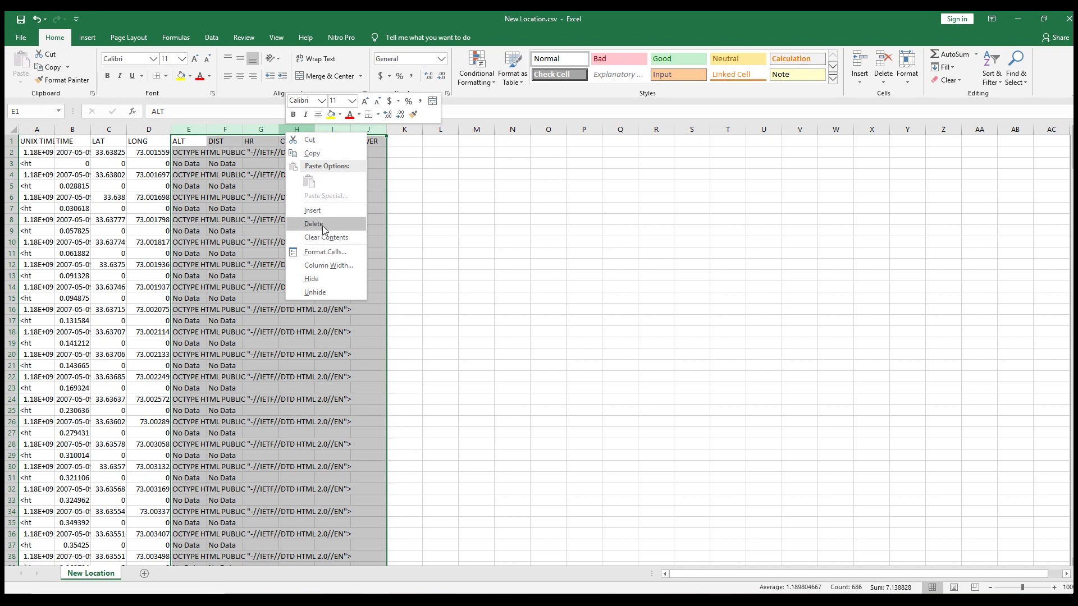
{"action": "left_click", "coordinate": [313, 224]}
{"action": "left_click", "coordinate": [567, 242]}
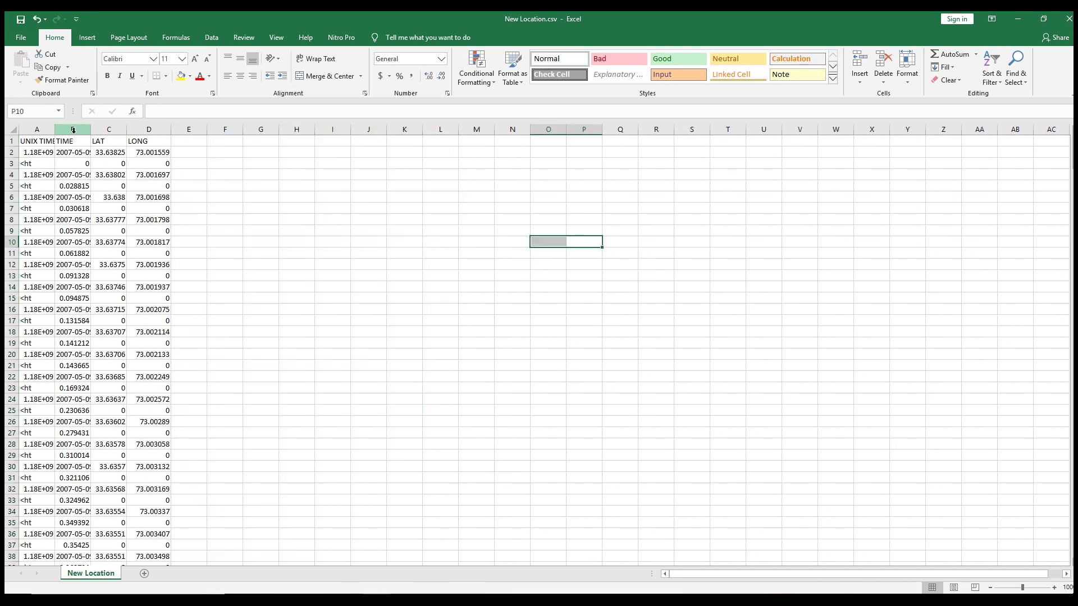
{"action": "left_click_drag", "start_coordinate": [34, 130], "coordinate": [60, 131]}
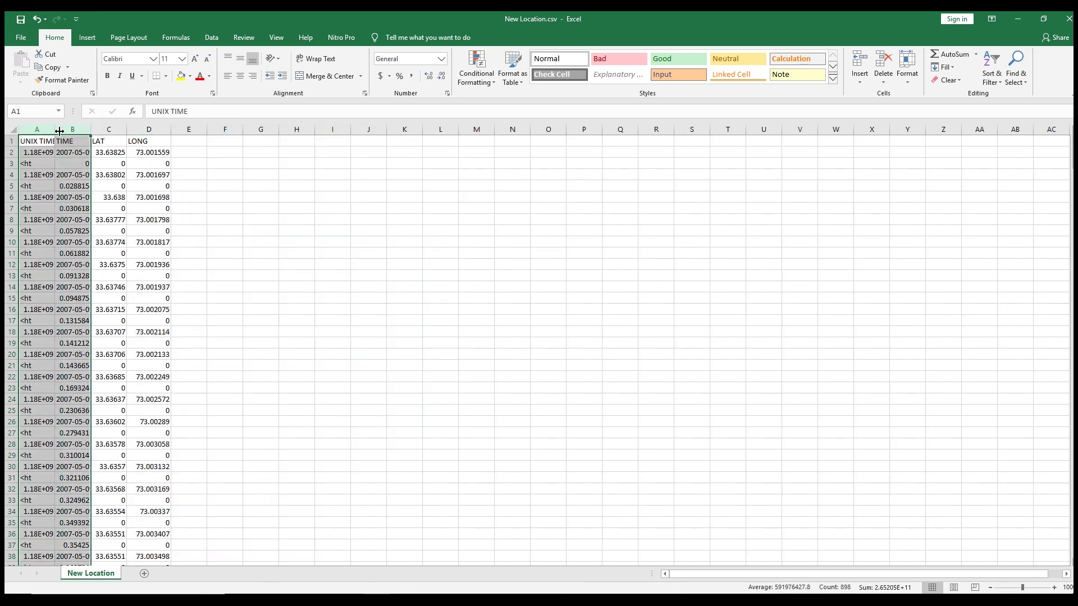
{"action": "right_click", "coordinate": [61, 132]}
{"action": "left_click", "coordinate": [87, 219]}
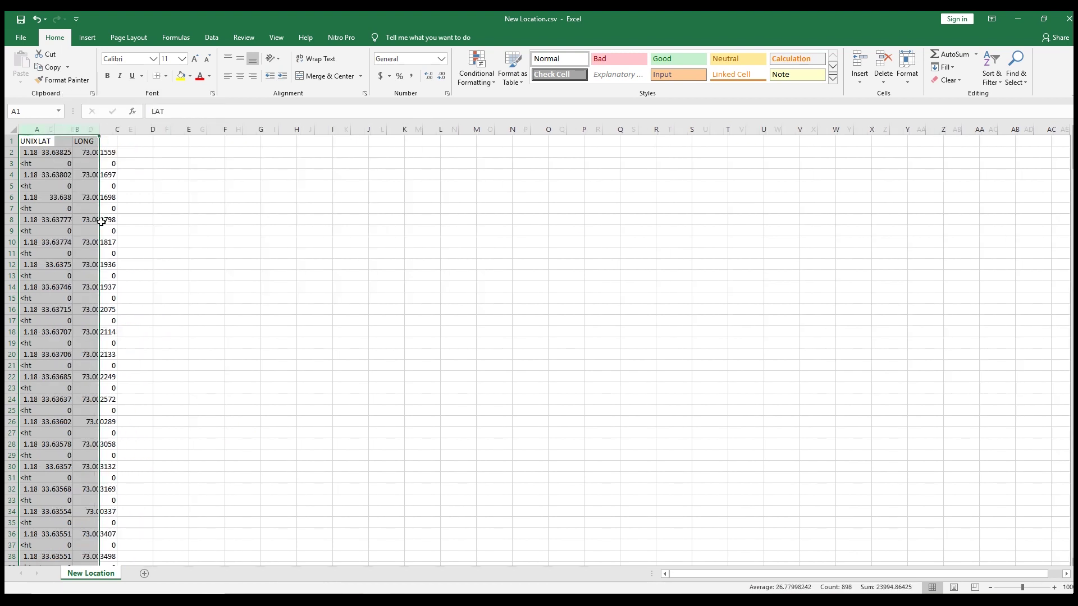
{"action": "left_click_drag", "start_coordinate": [224, 220], "coordinate": [221, 217]}
{"action": "left_click", "coordinate": [221, 217]}
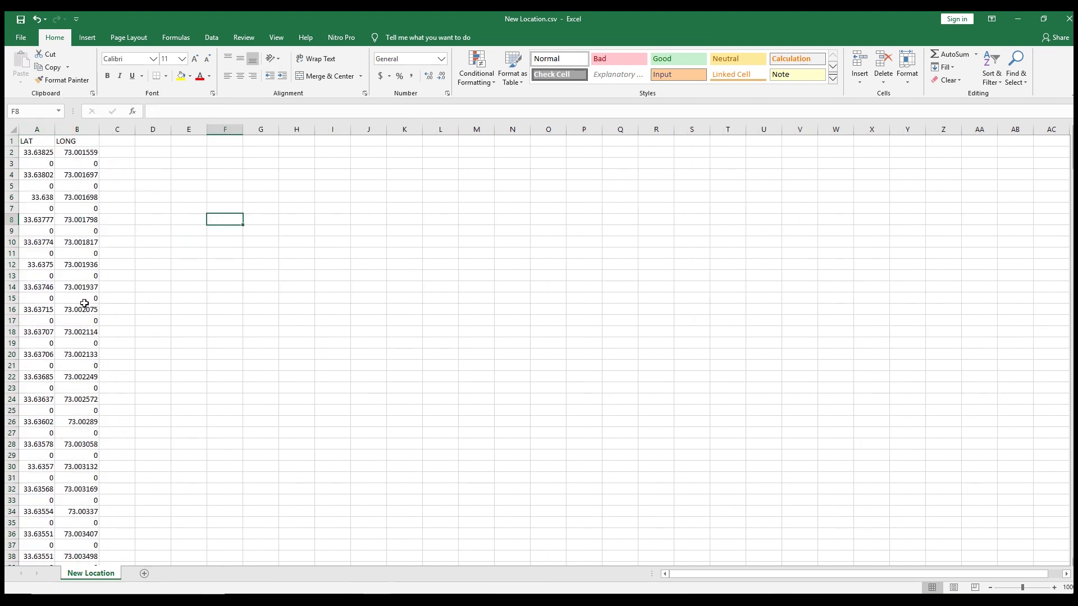
{"action": "scroll", "coordinate": [84, 303], "scroll_direction": "down", "scroll_amount": 13}
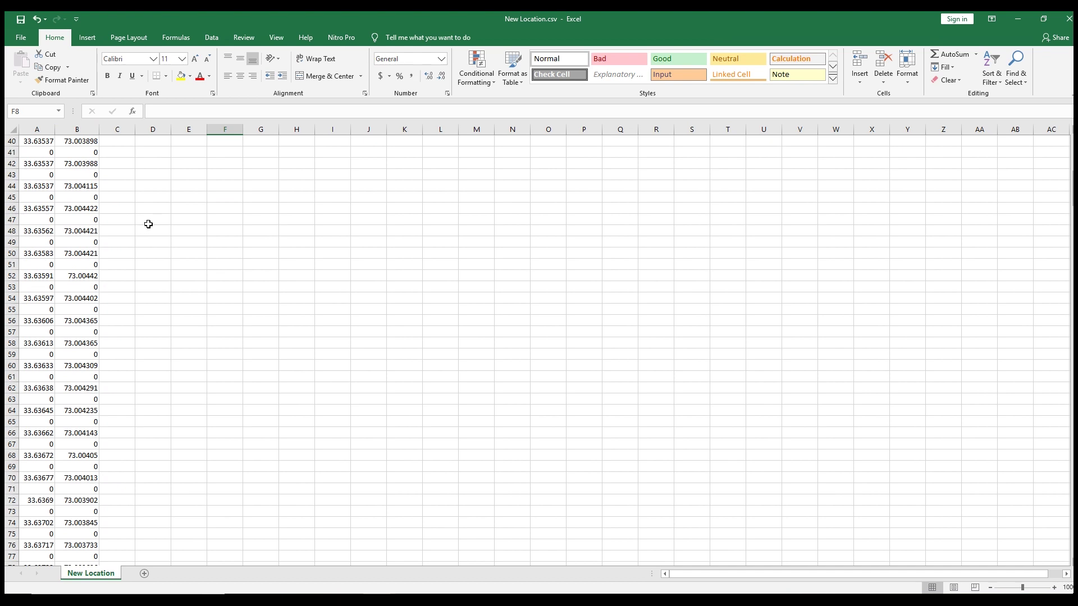
{"action": "scroll", "coordinate": [103, 227], "scroll_direction": "up", "scroll_amount": 13}
Fill the LAT and LONG columns with yellow
{"action": "left_click", "coordinate": [37, 134]}
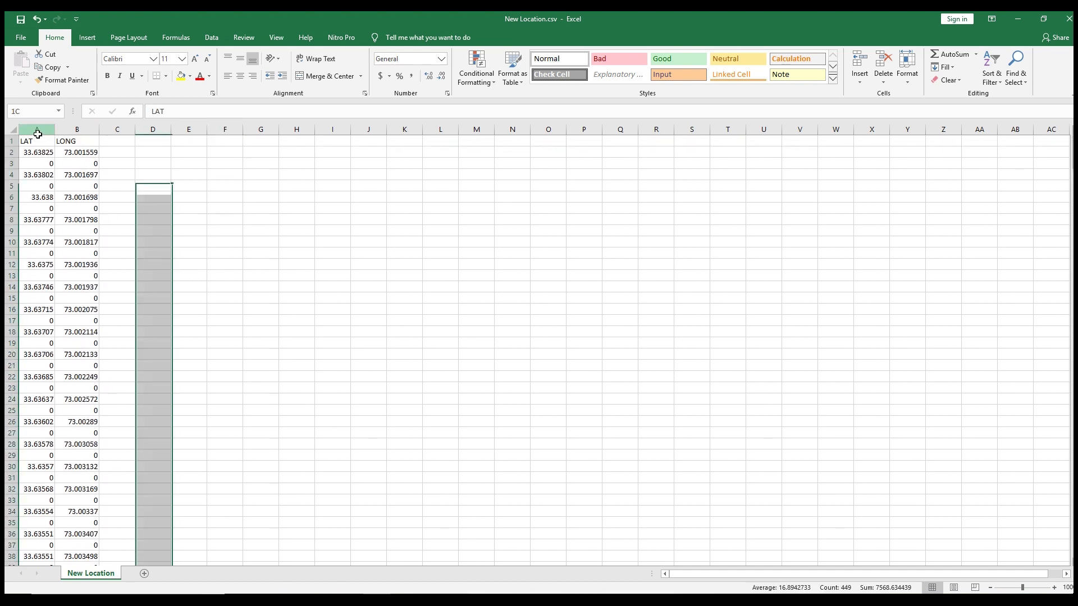
{"action": "left_click", "coordinate": [180, 76]}
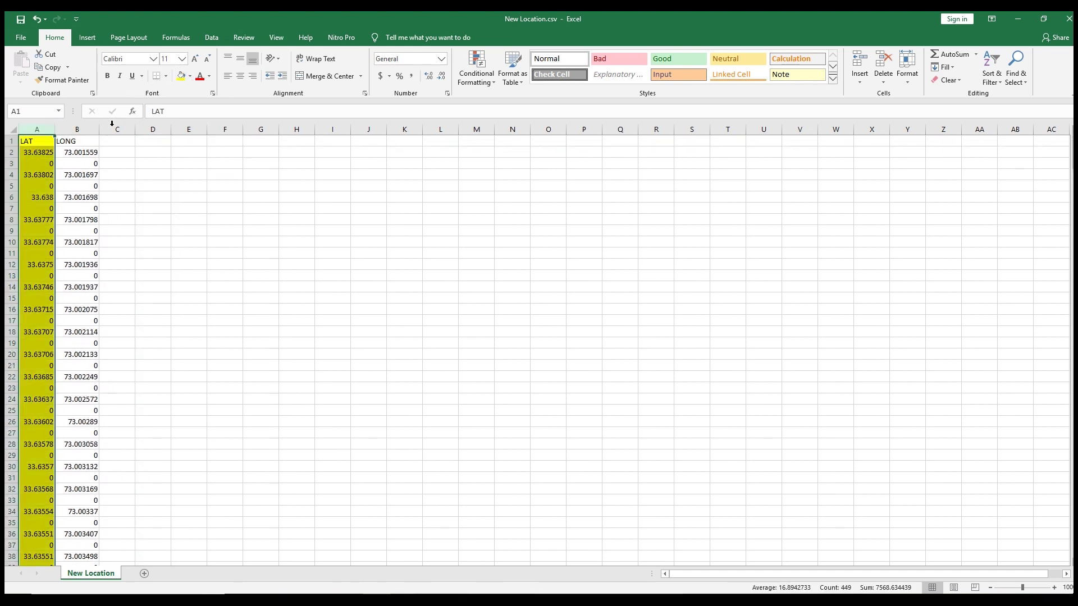
{"action": "left_click", "coordinate": [87, 129]}
{"action": "left_click", "coordinate": [180, 77]}
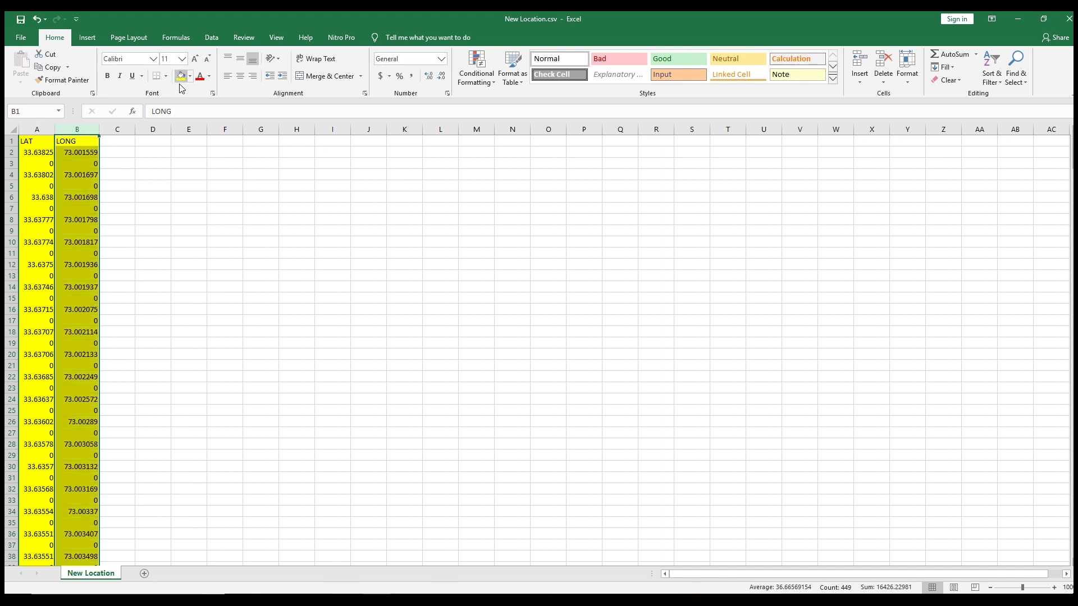
{"action": "left_click", "coordinate": [214, 275]}
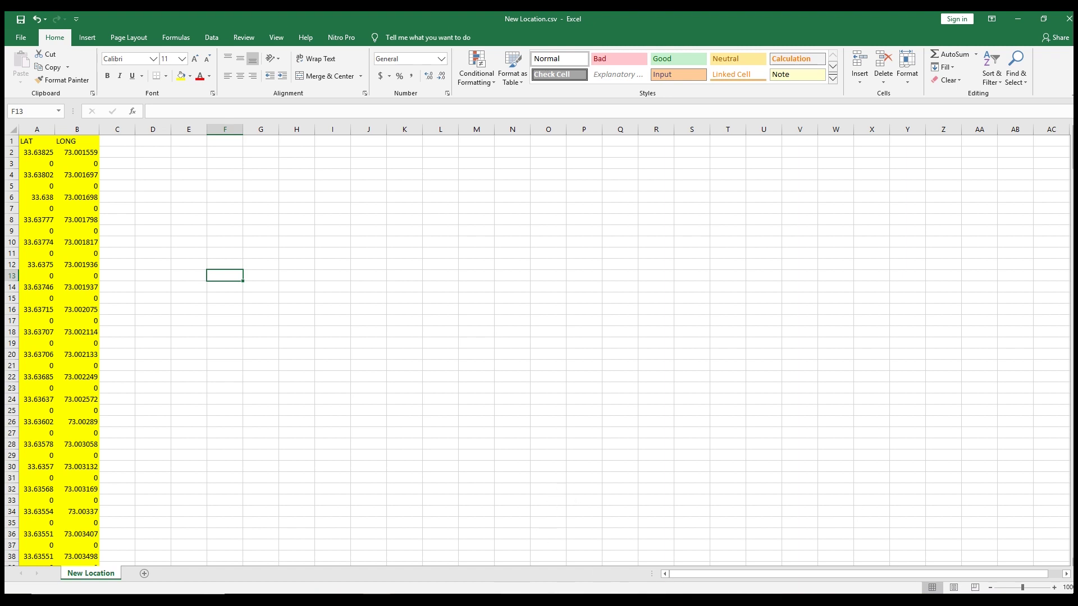
{"action": "mouse_move", "coordinate": [542, 604]}
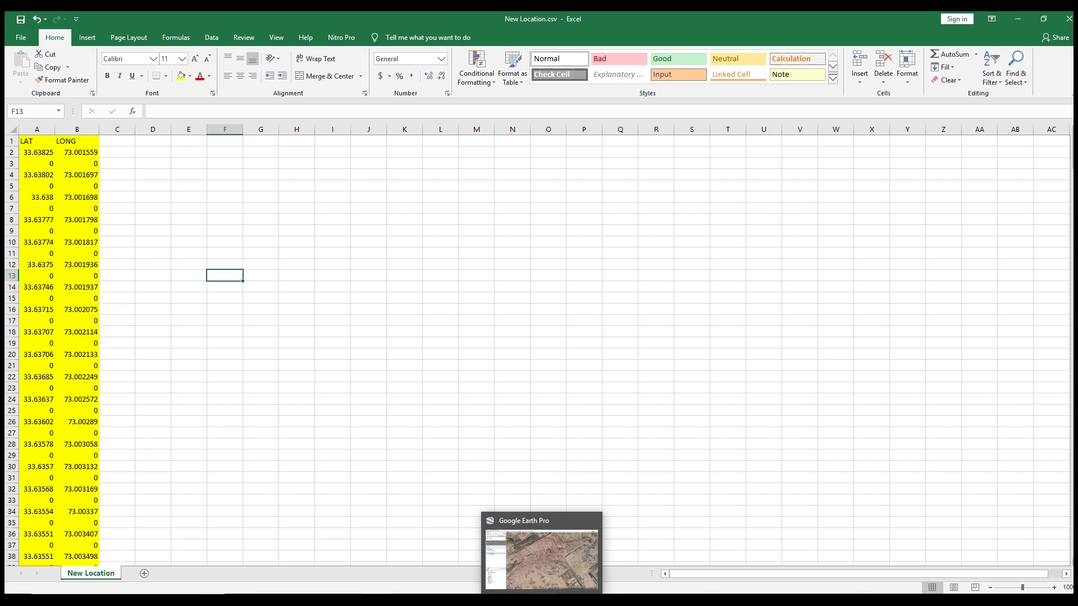
Bring Google Earth Pro forward and toggle the New Location path, leaving it shown
{"action": "left_click", "coordinate": [542, 558]}
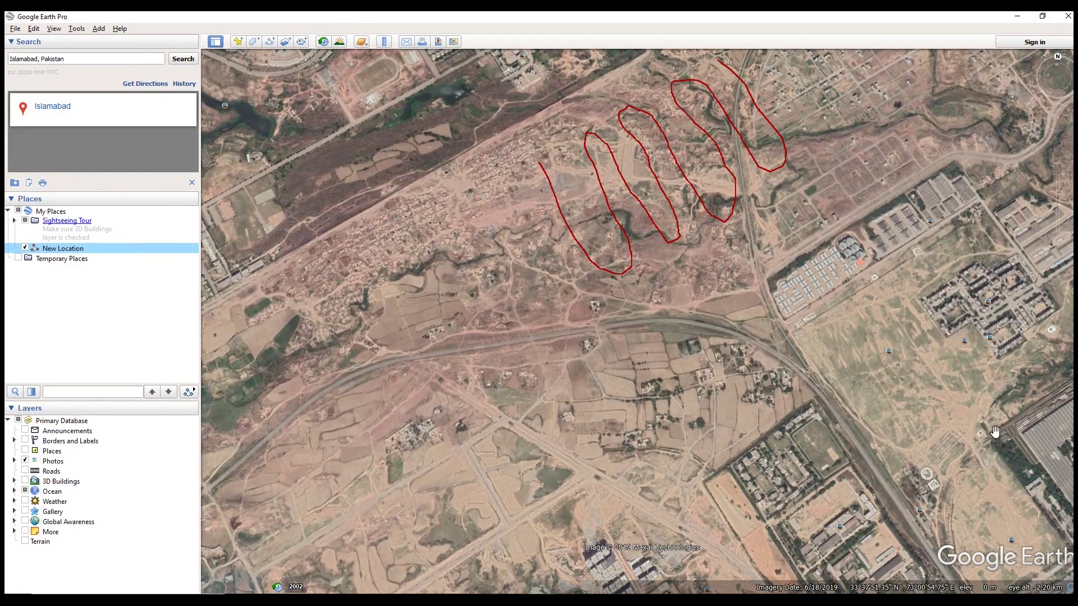
{"action": "left_click", "coordinate": [25, 248]}
{"action": "left_click", "coordinate": [25, 249]}
{"action": "left_click", "coordinate": [25, 249]}
{"action": "left_click", "coordinate": [25, 248]}
{"action": "left_click", "coordinate": [25, 248]}
{"action": "left_click", "coordinate": [25, 248]}
{"action": "left_click", "coordinate": [25, 248]}
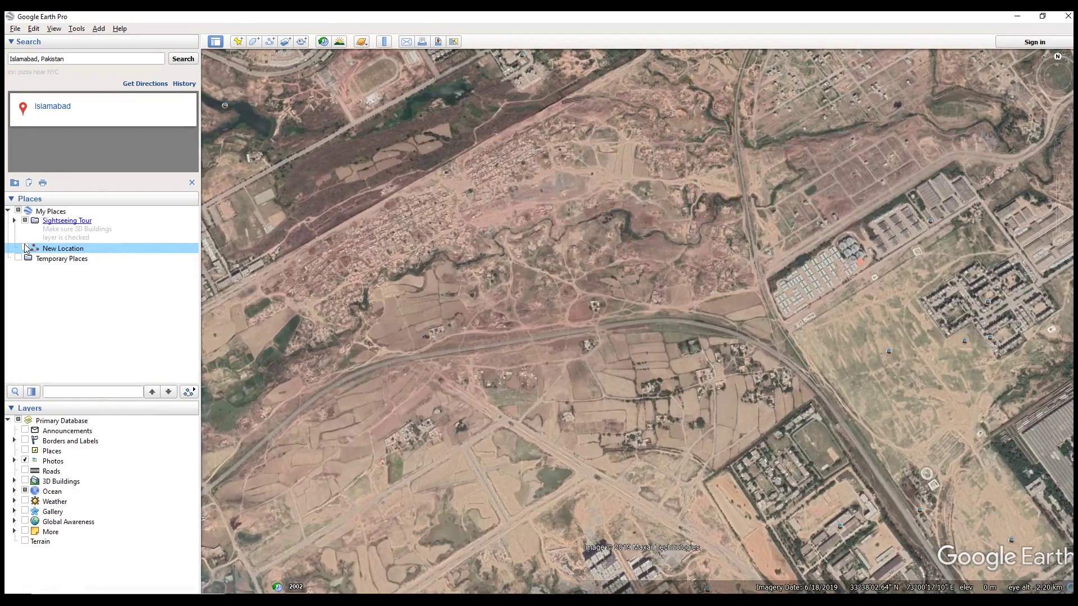
{"action": "left_click", "coordinate": [25, 248]}
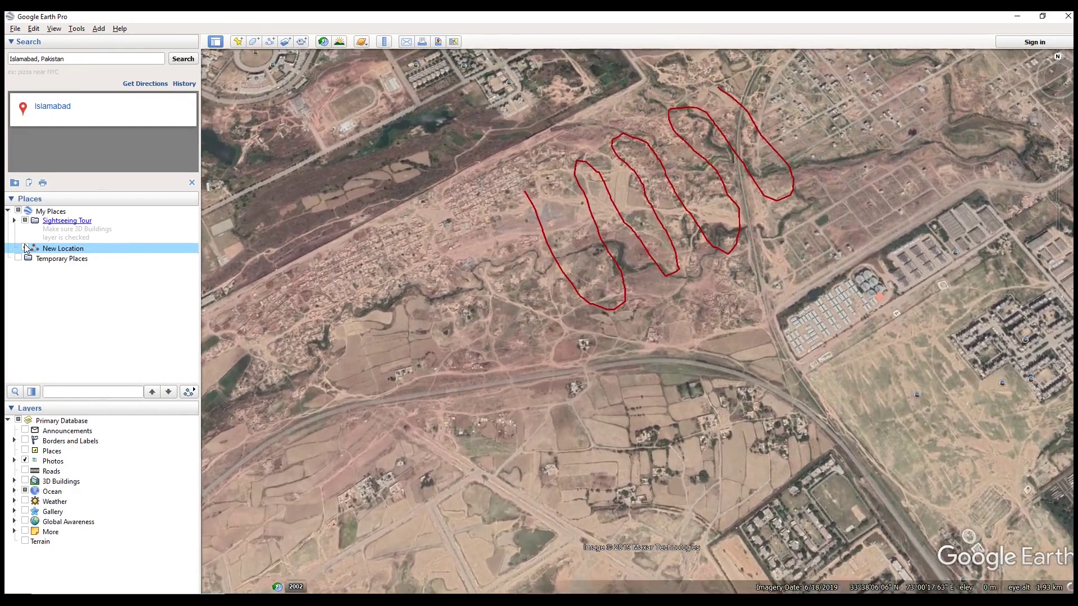